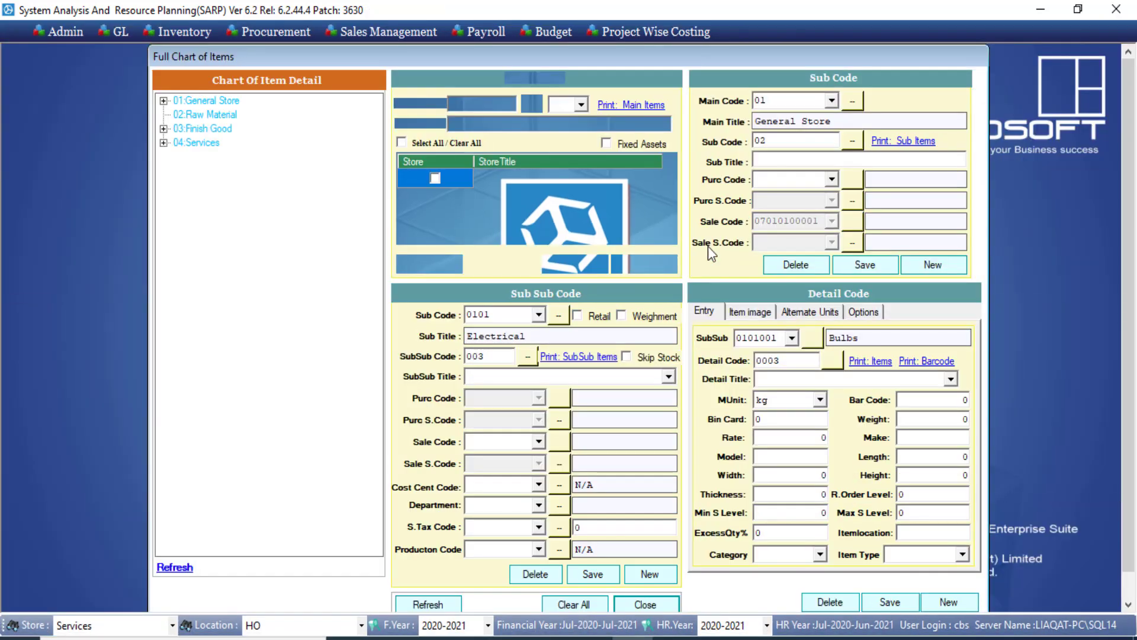
click(190, 143)
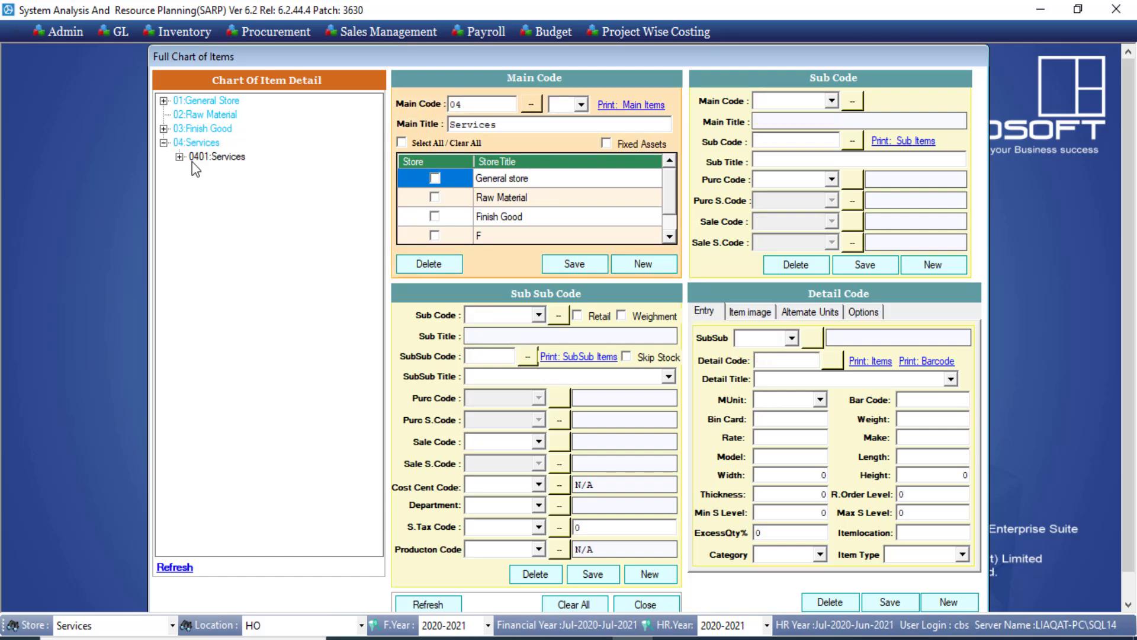
click(193, 159)
click(240, 171)
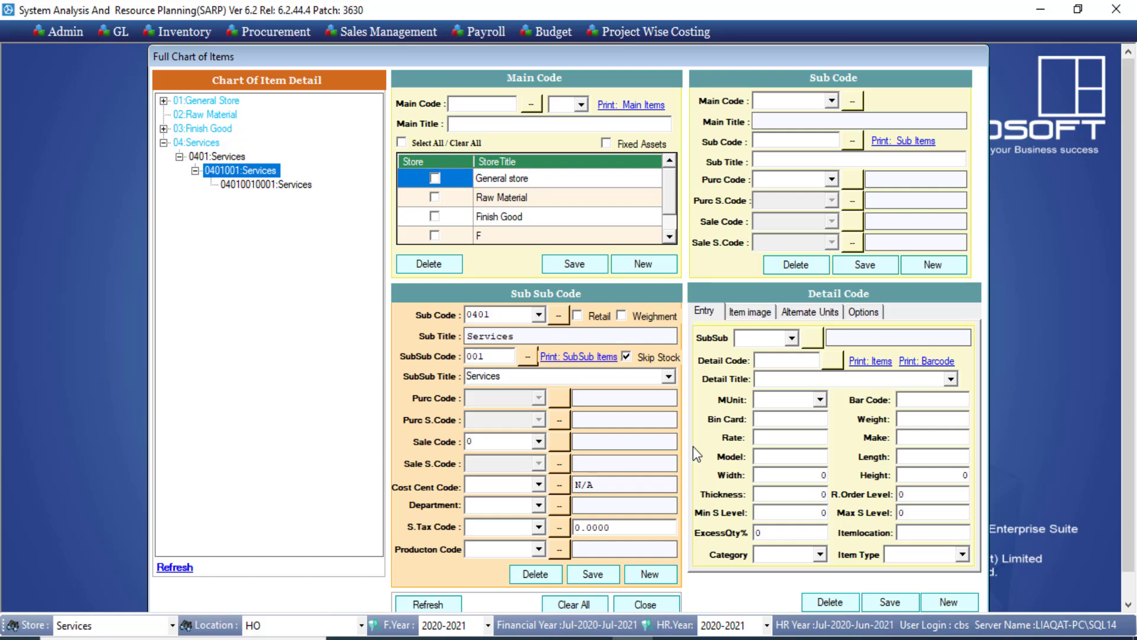
click(656, 603)
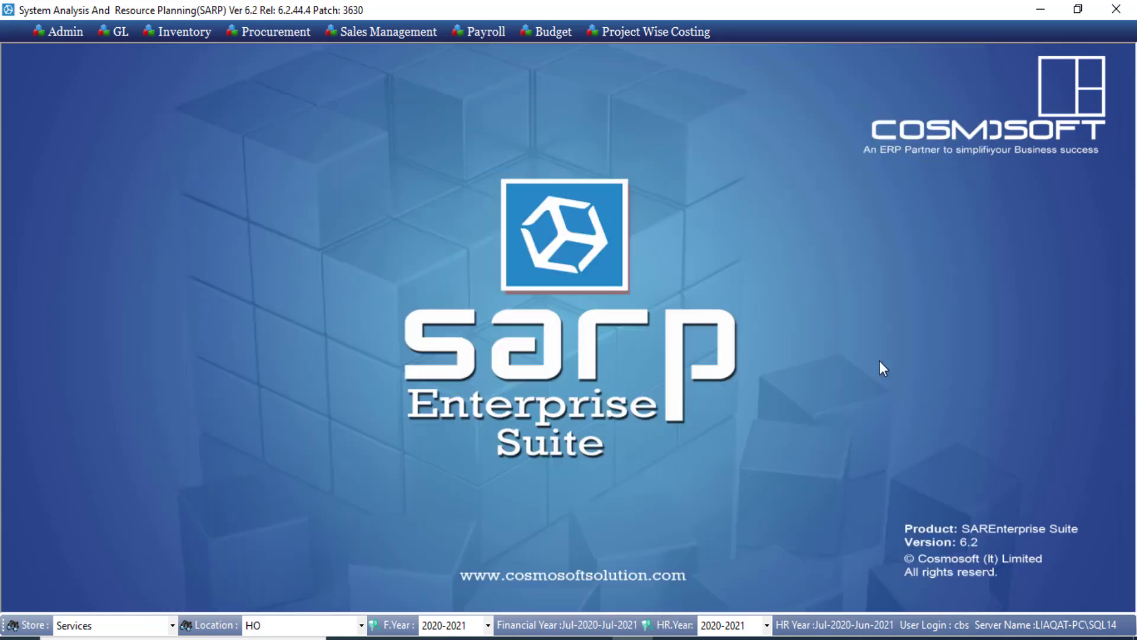
click(297, 34)
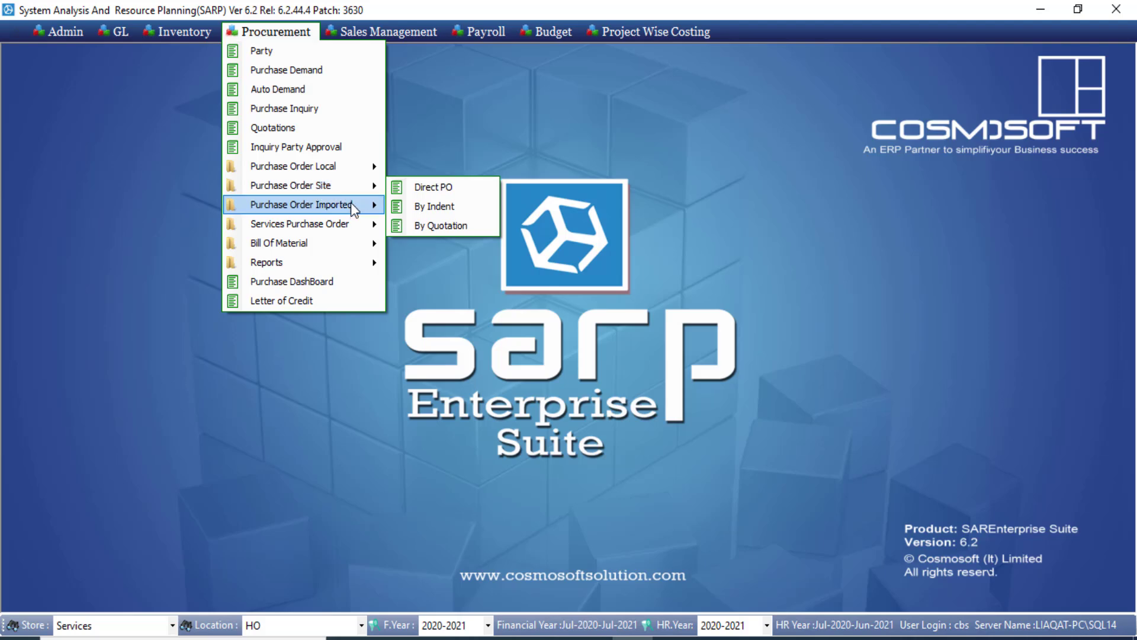
mouse_move(354, 226)
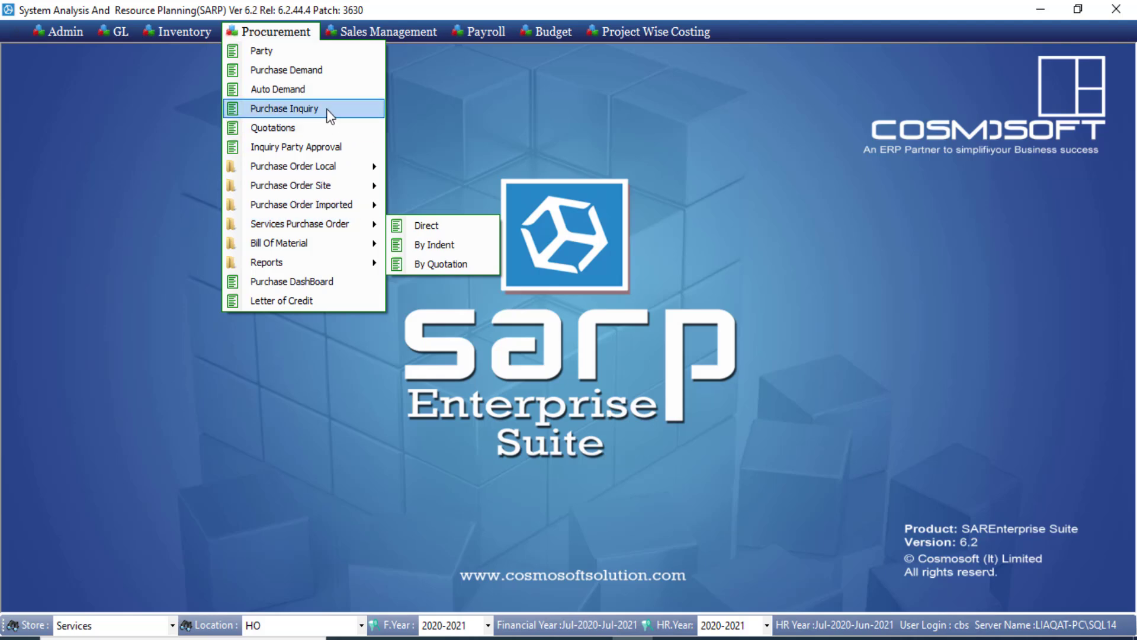
click(309, 71)
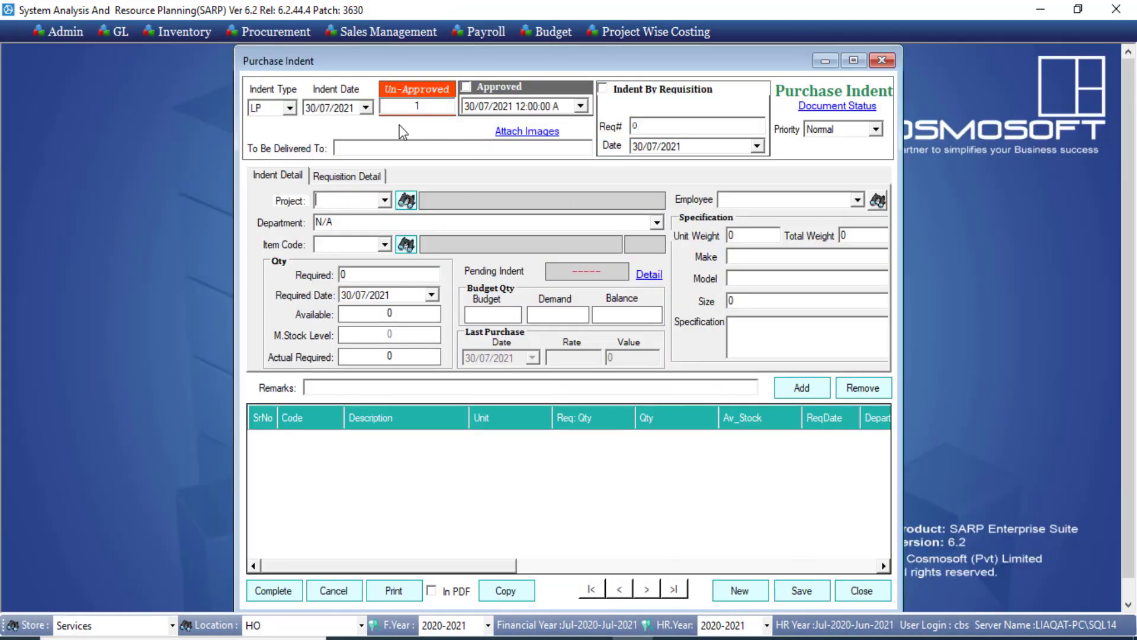
click(289, 107)
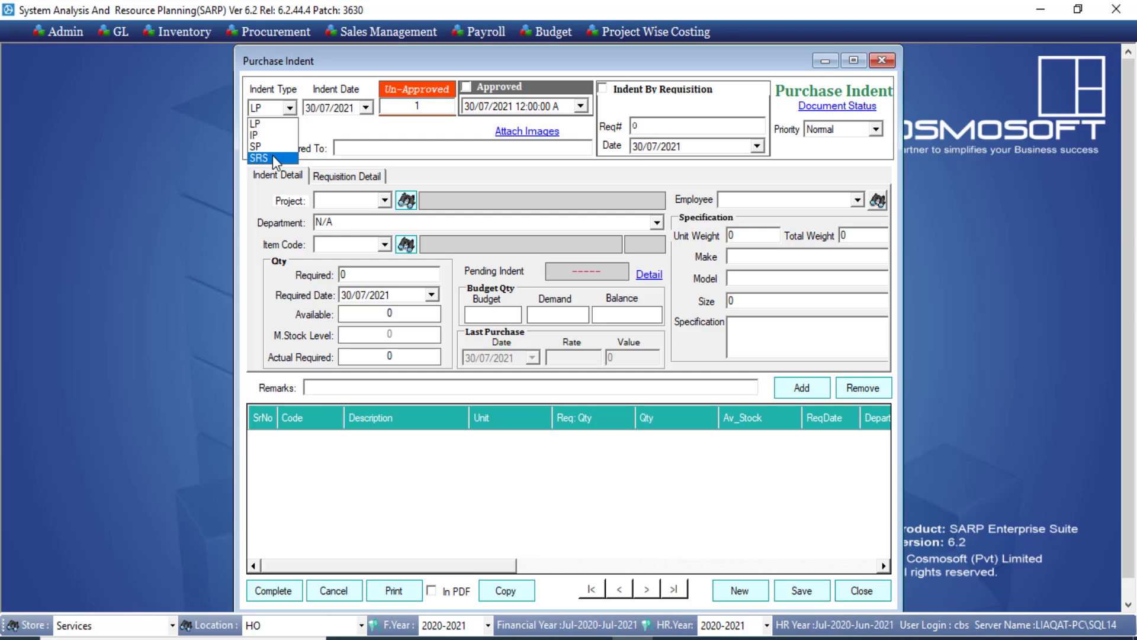
click(859, 595)
click(859, 592)
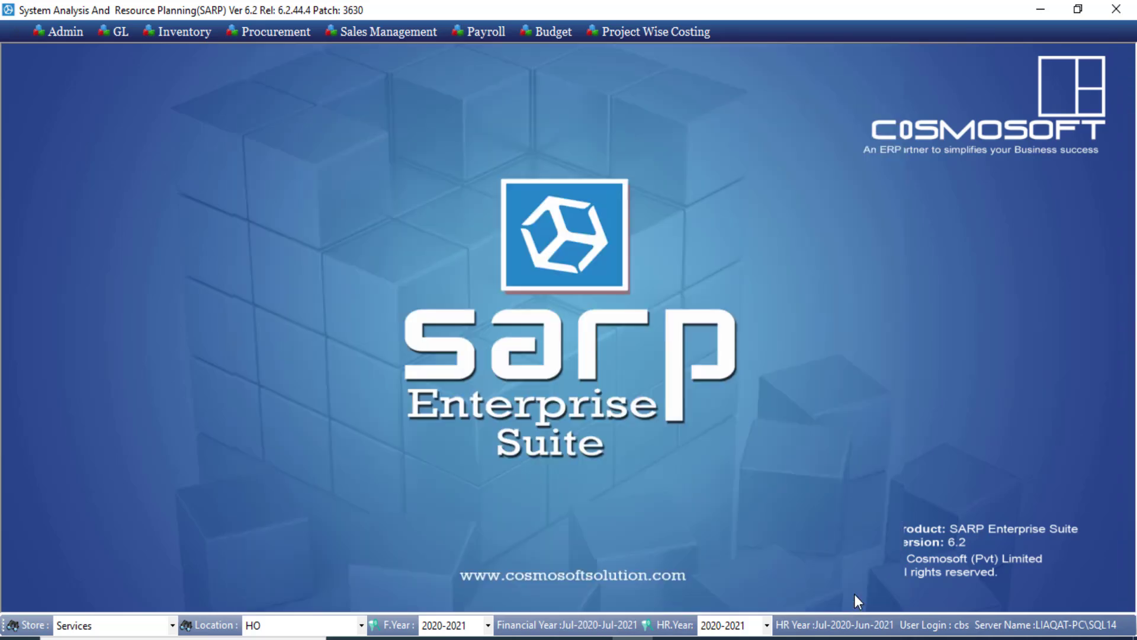
click(300, 26)
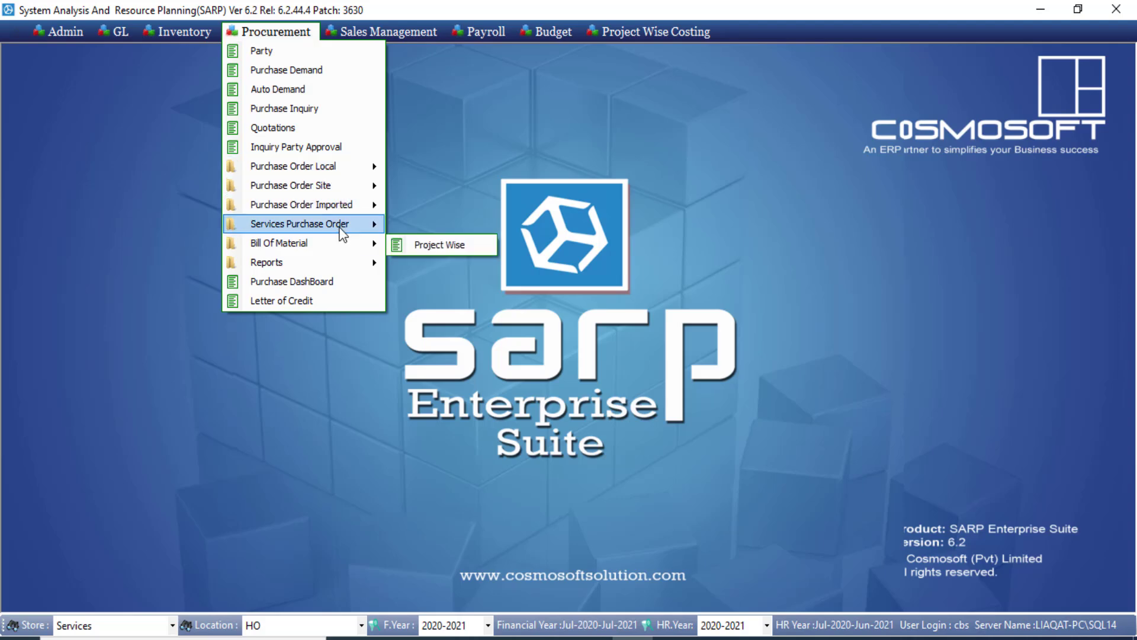
click(418, 231)
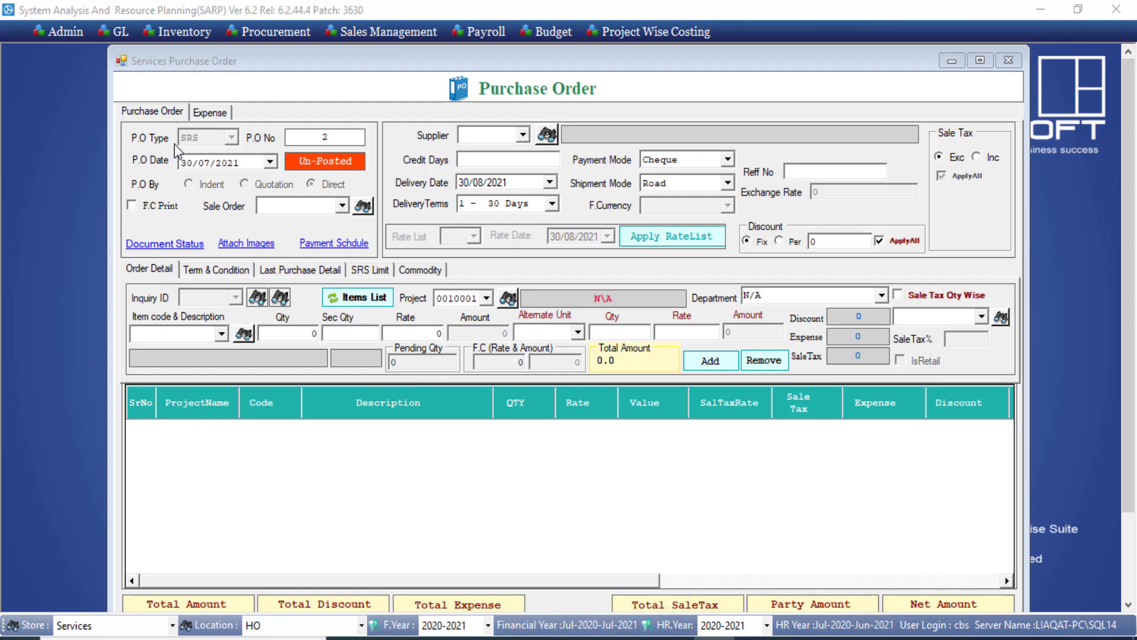
click(523, 135)
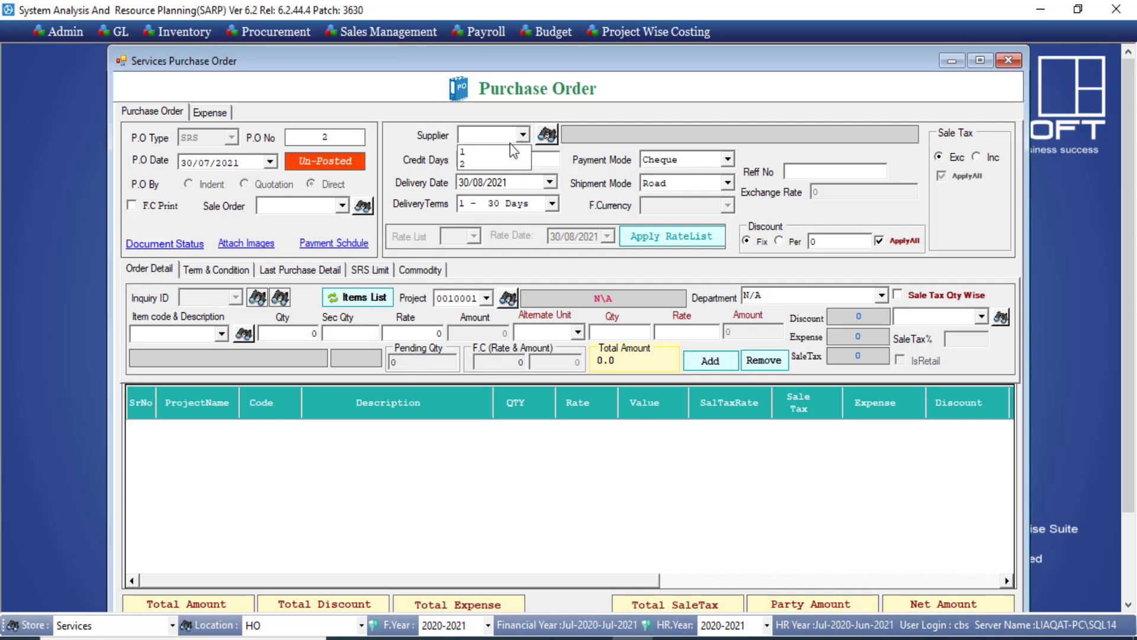
click(505, 153)
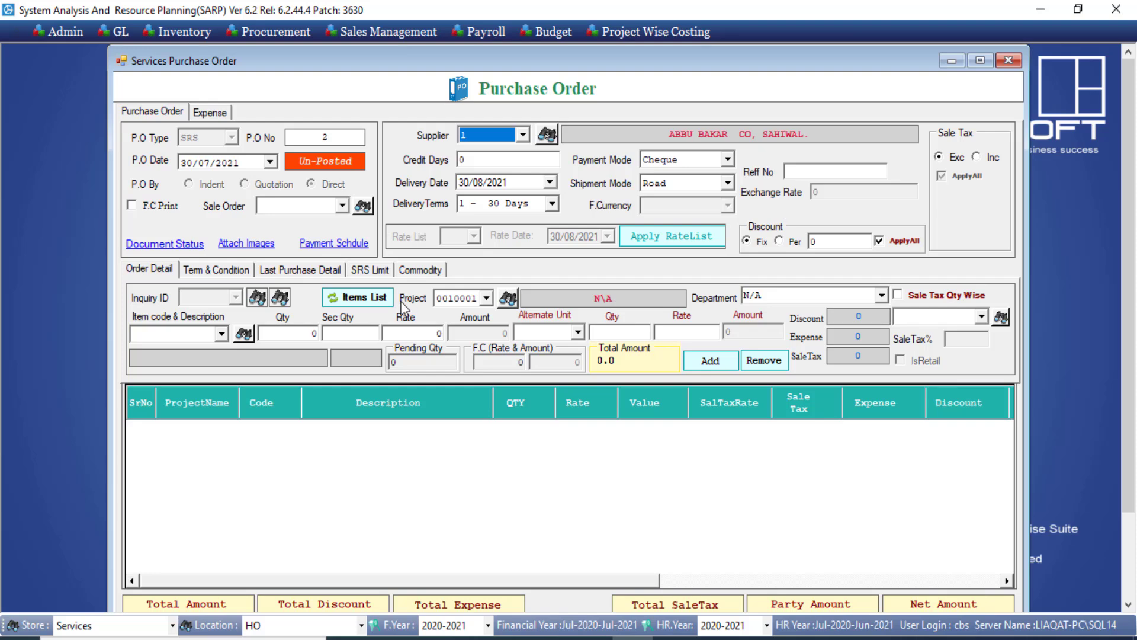
click(221, 334)
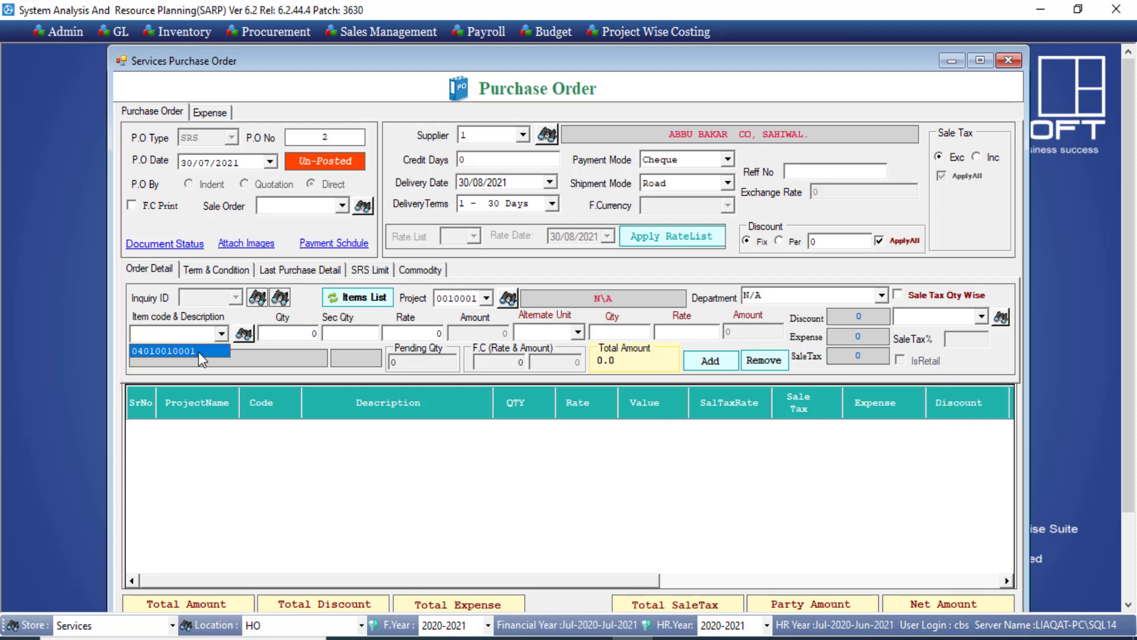
click(198, 352)
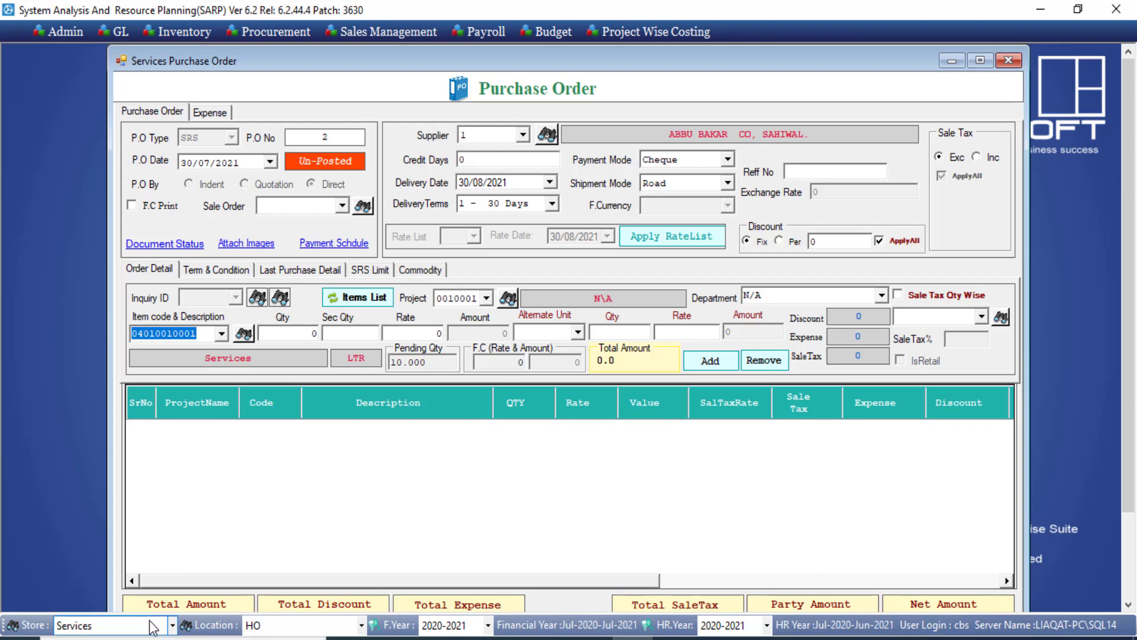
Add the service line with quantity 10 at rate 1000, totalling 10000.
click(292, 338)
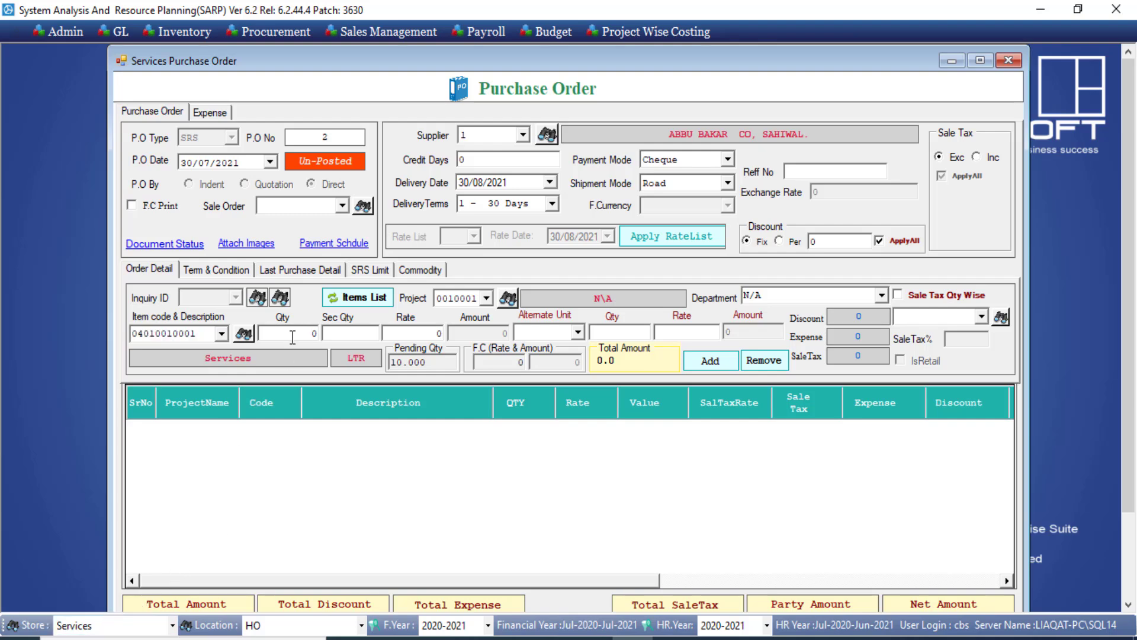
text(1)
drag(288, 335, 318, 335)
click(407, 333)
text(1000)
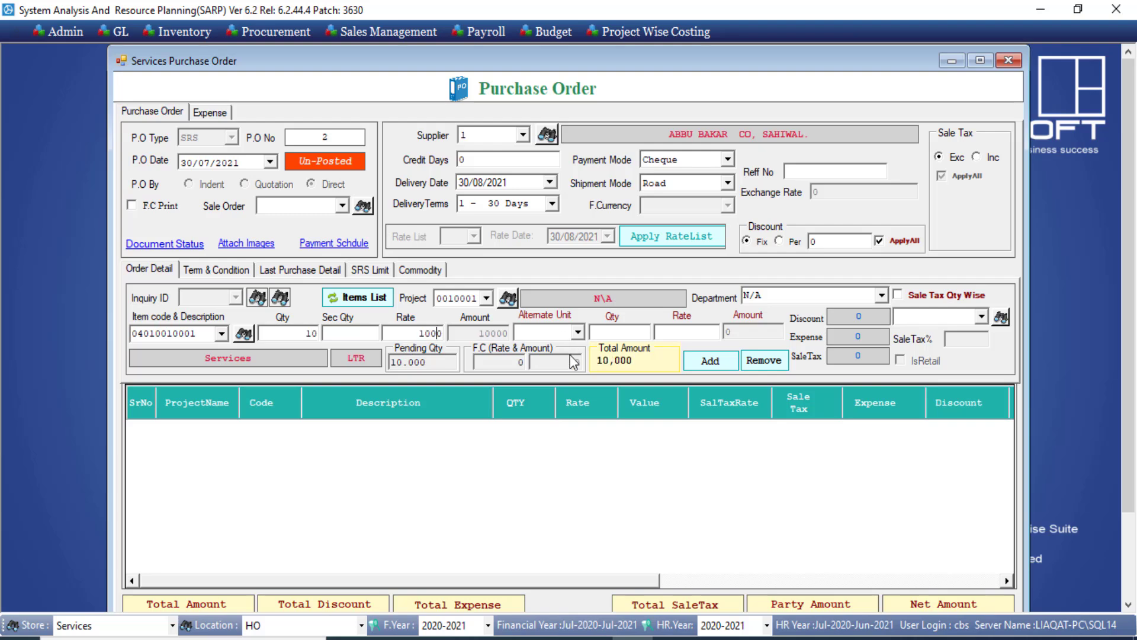
click(708, 362)
click(708, 362)
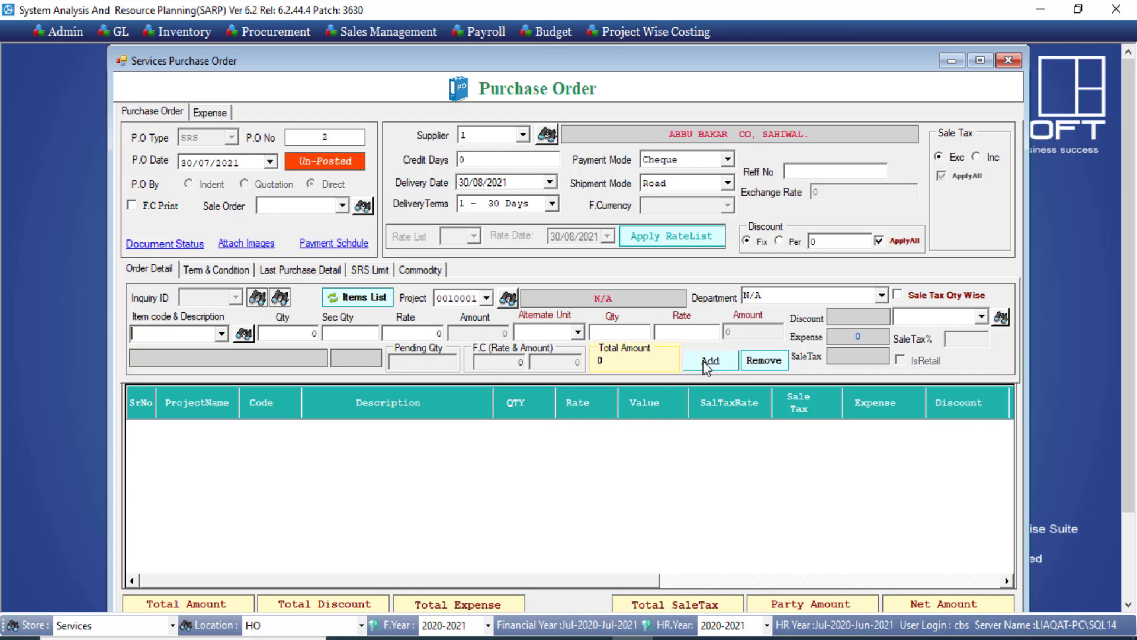
click(210, 114)
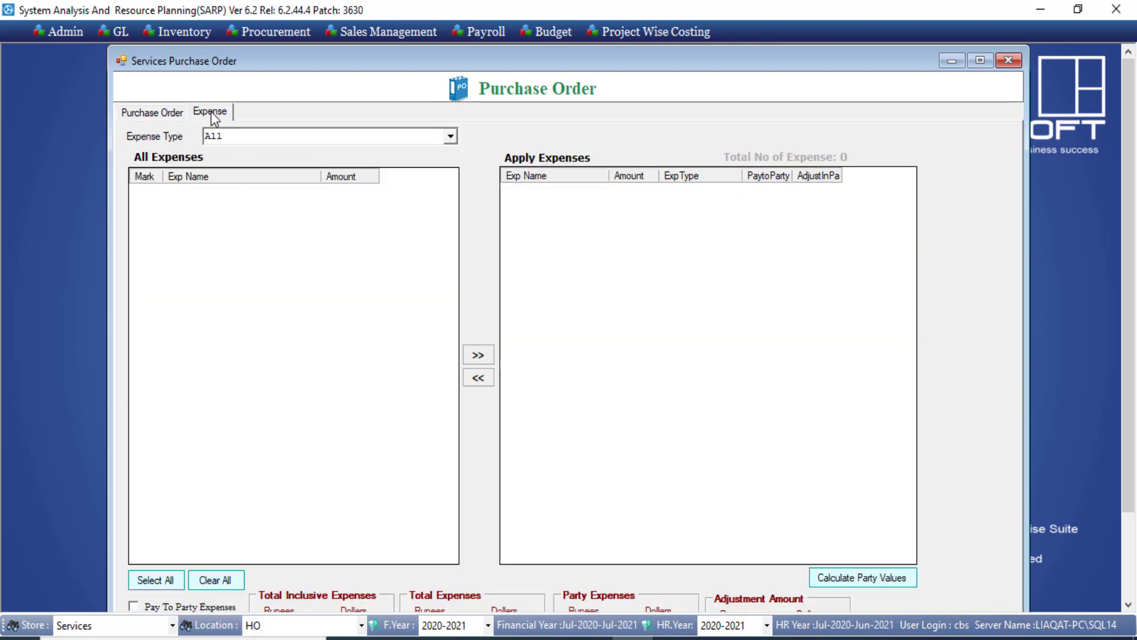
Keep the expense type as All and return to the purchase order details.
click(450, 137)
click(441, 146)
click(169, 115)
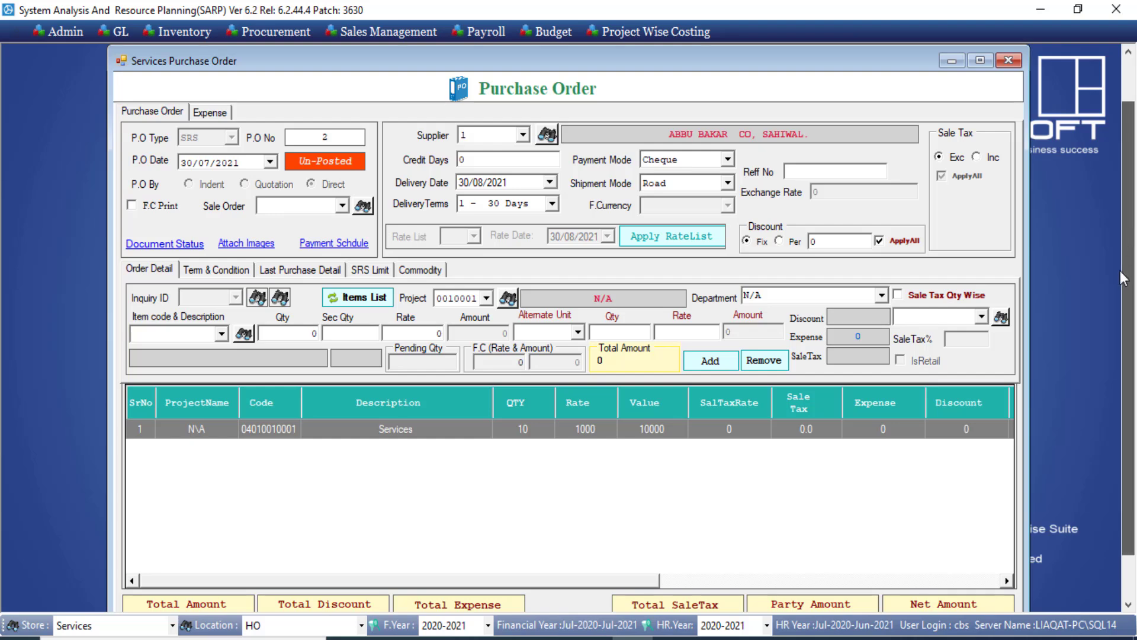
scroll(1122, 225, down, 2)
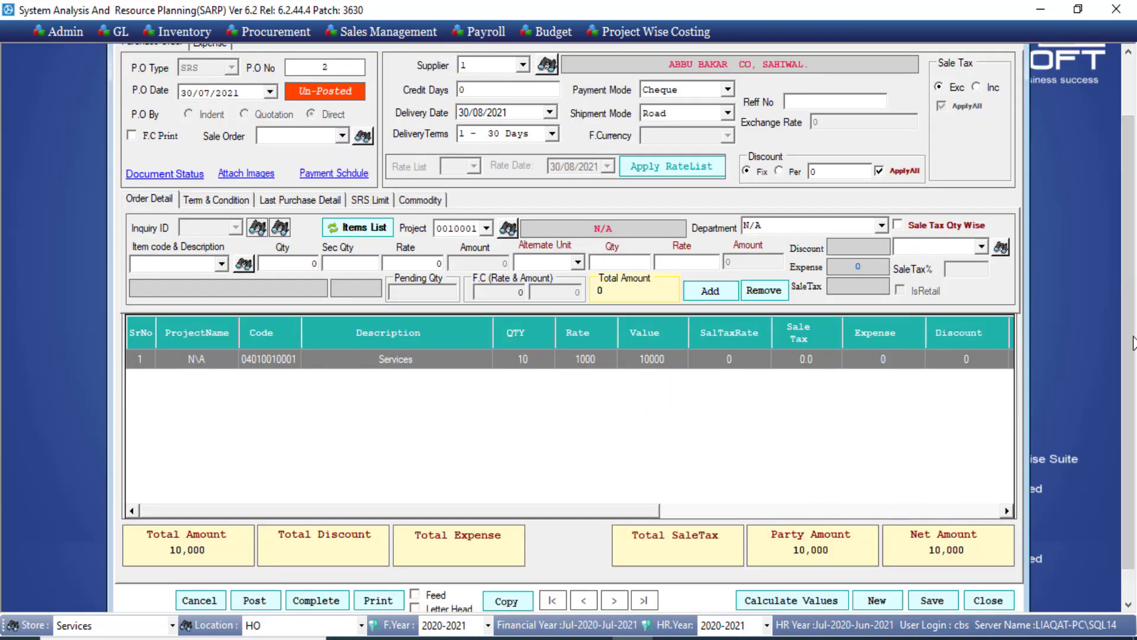
Save and post purchase order 2 for 10,000, then close the form.
click(923, 602)
click(650, 388)
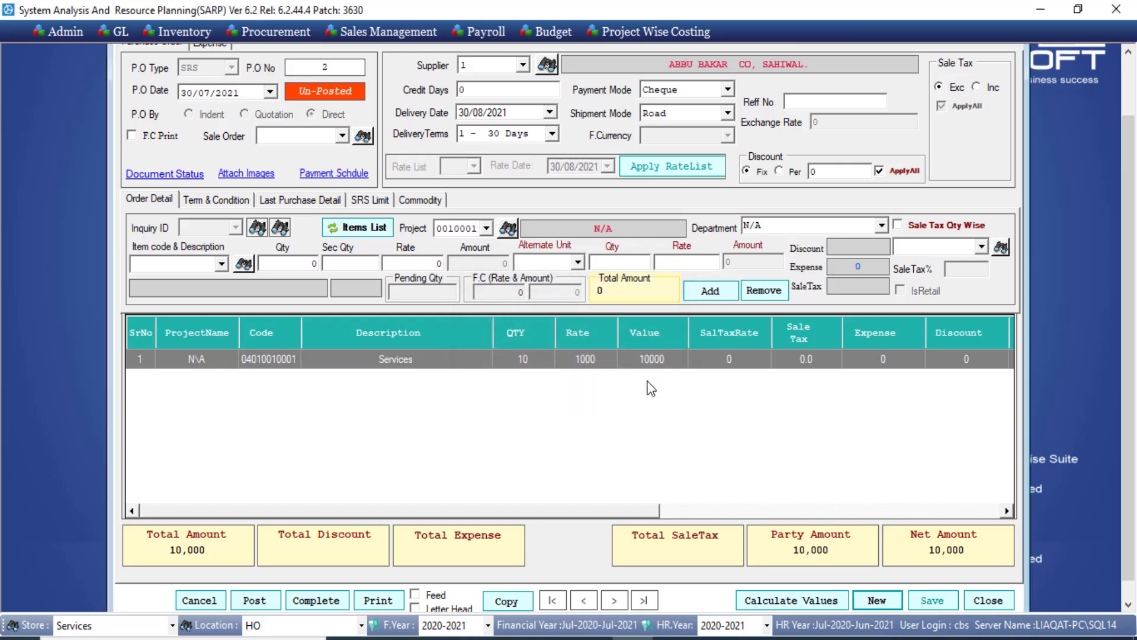
click(268, 601)
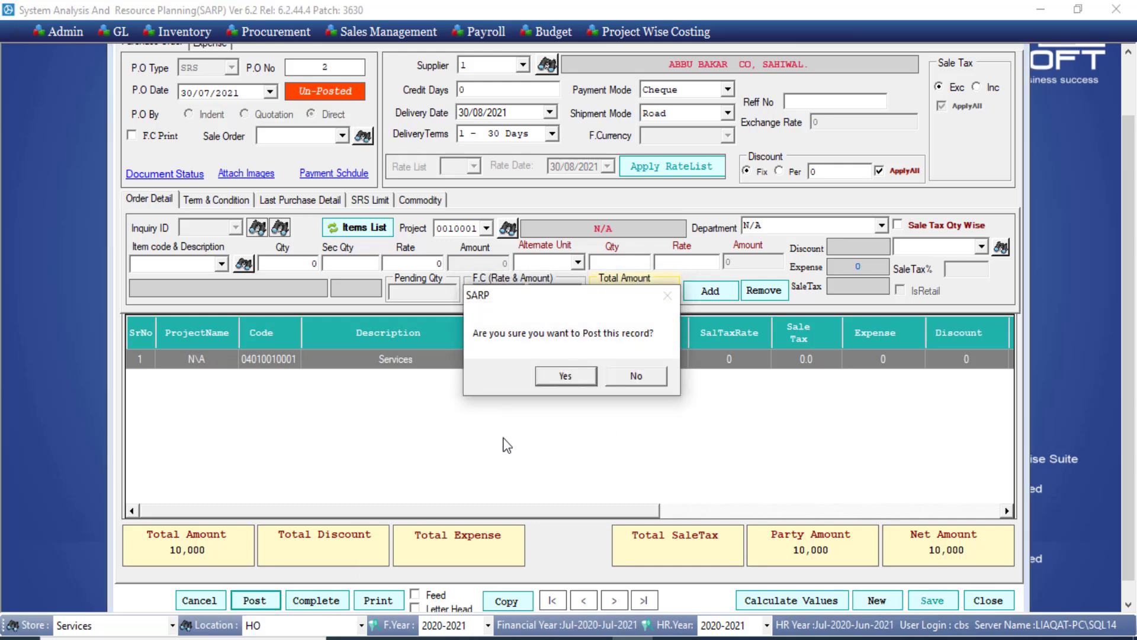
click(550, 374)
click(637, 384)
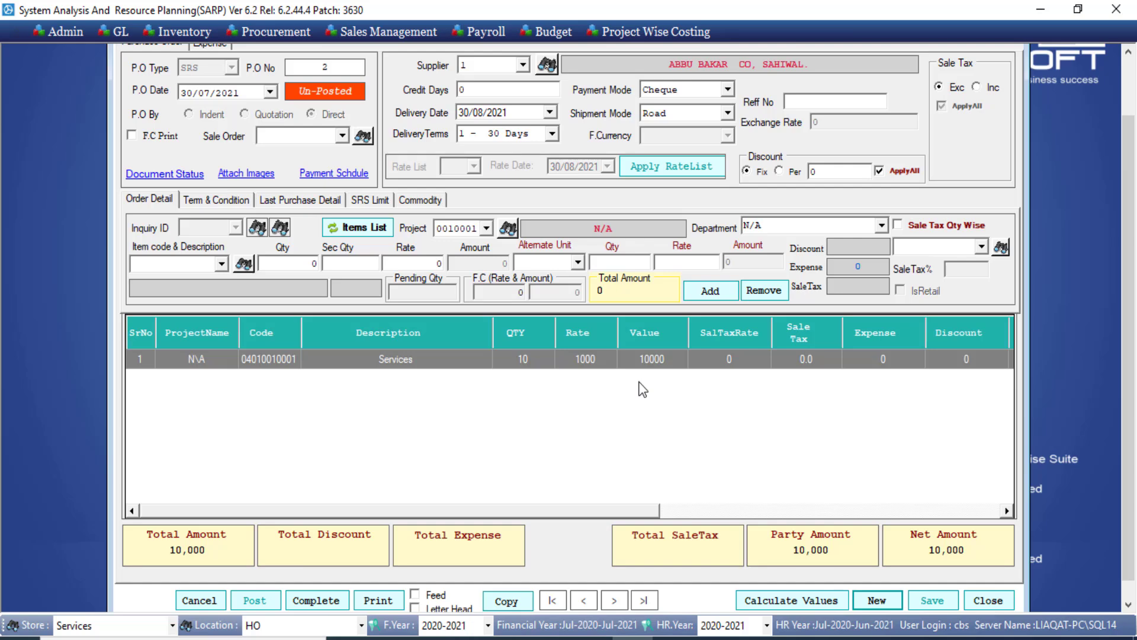
click(981, 598)
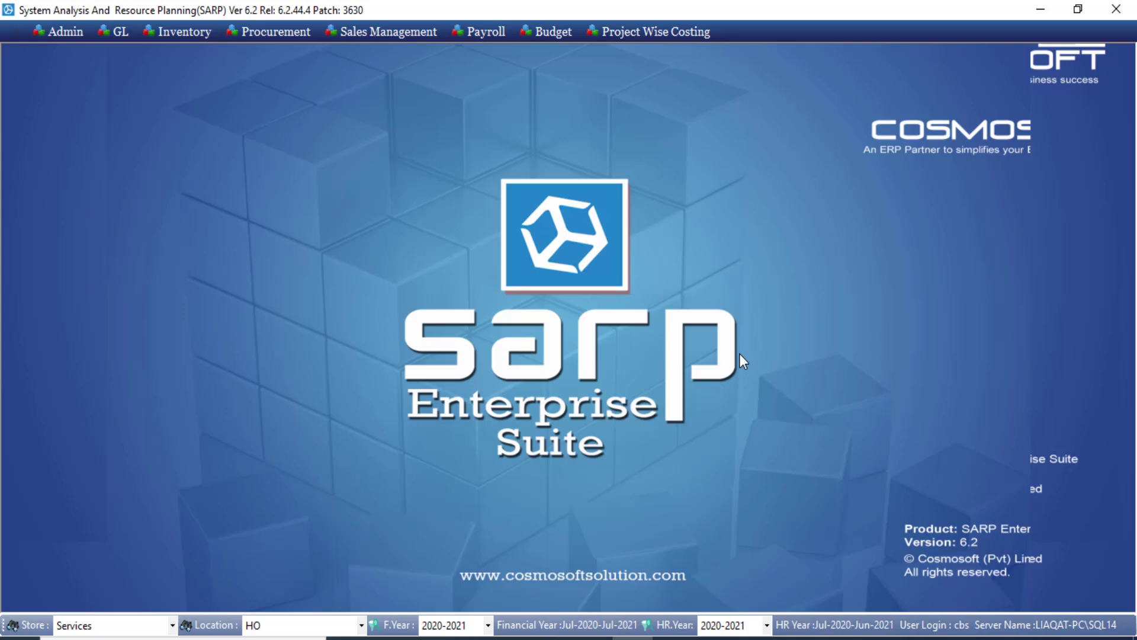
Create a services entry sheet for supplier 1 and PO 2, adding the marked Services line.
click(193, 31)
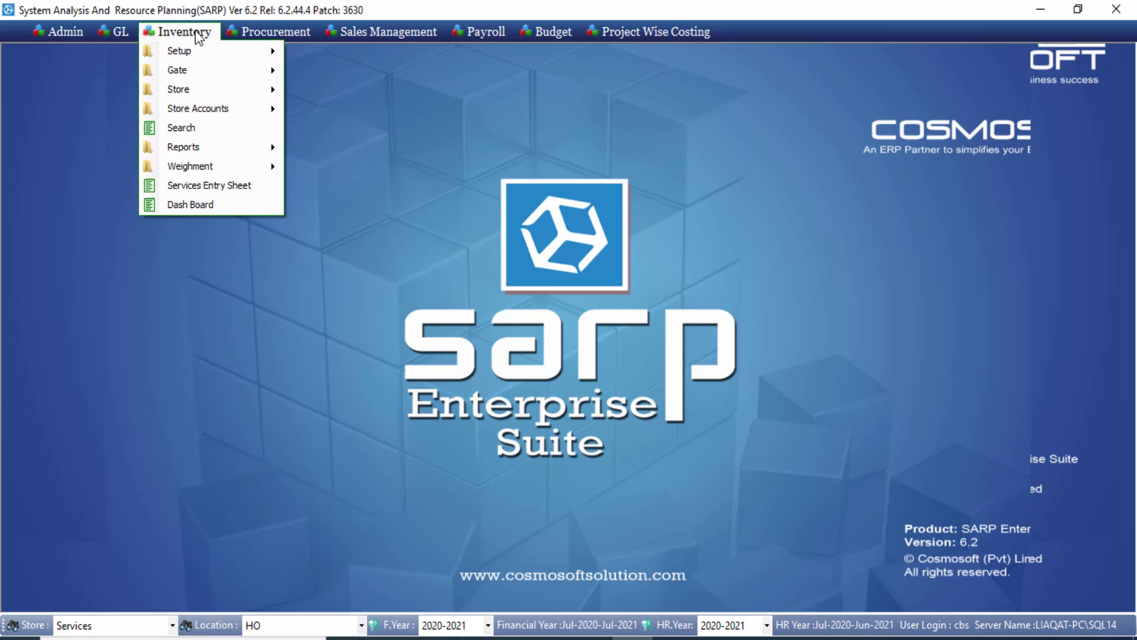
click(228, 192)
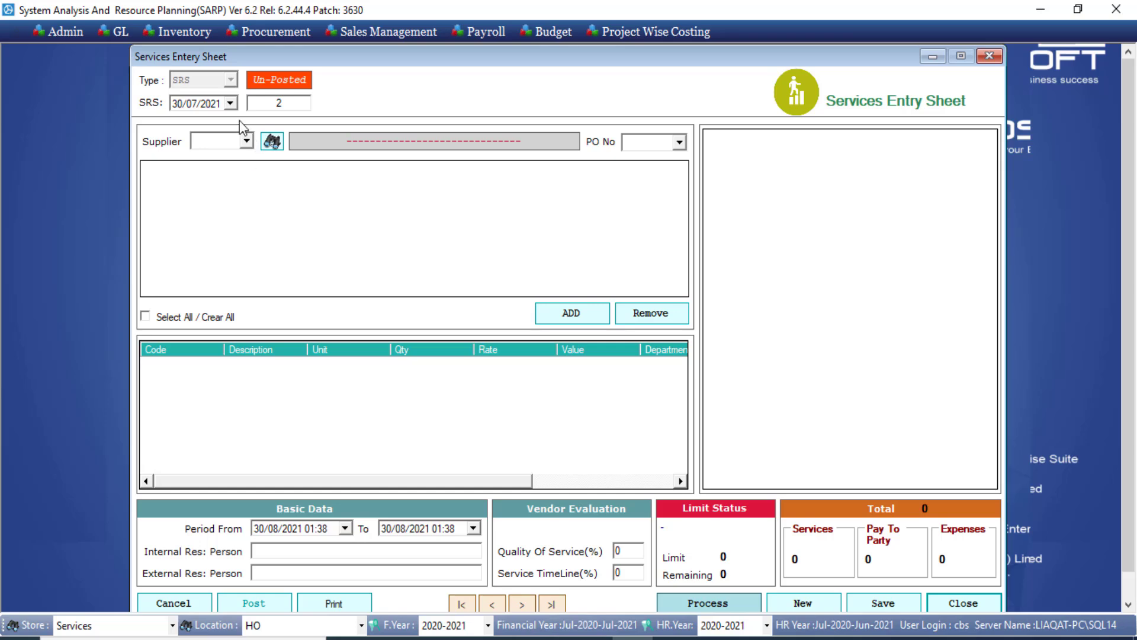
click(246, 141)
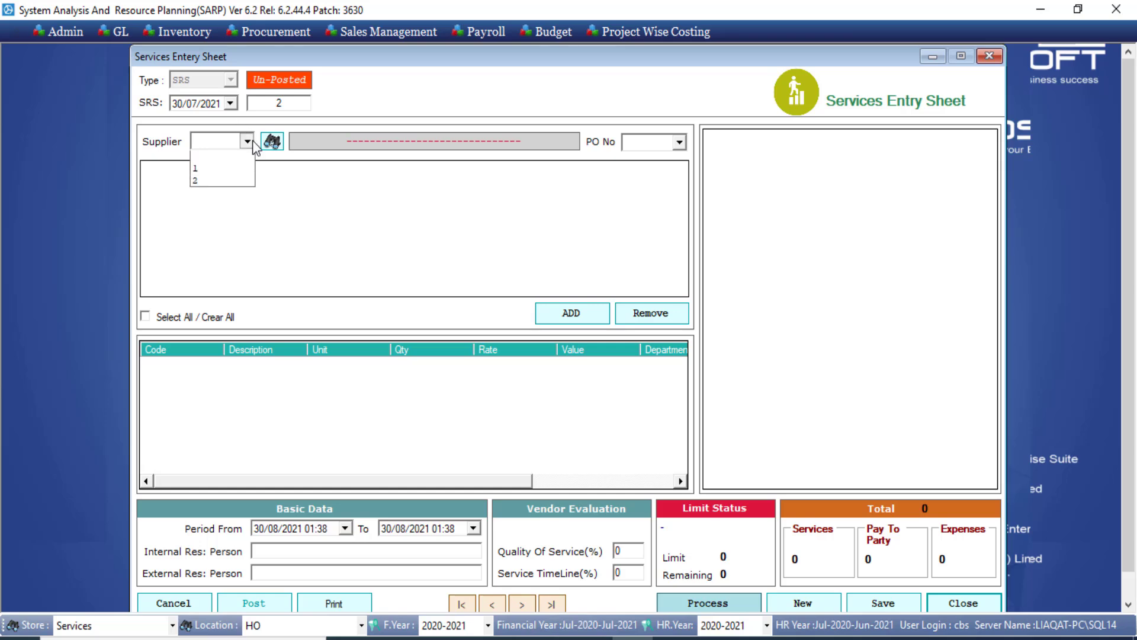
click(213, 170)
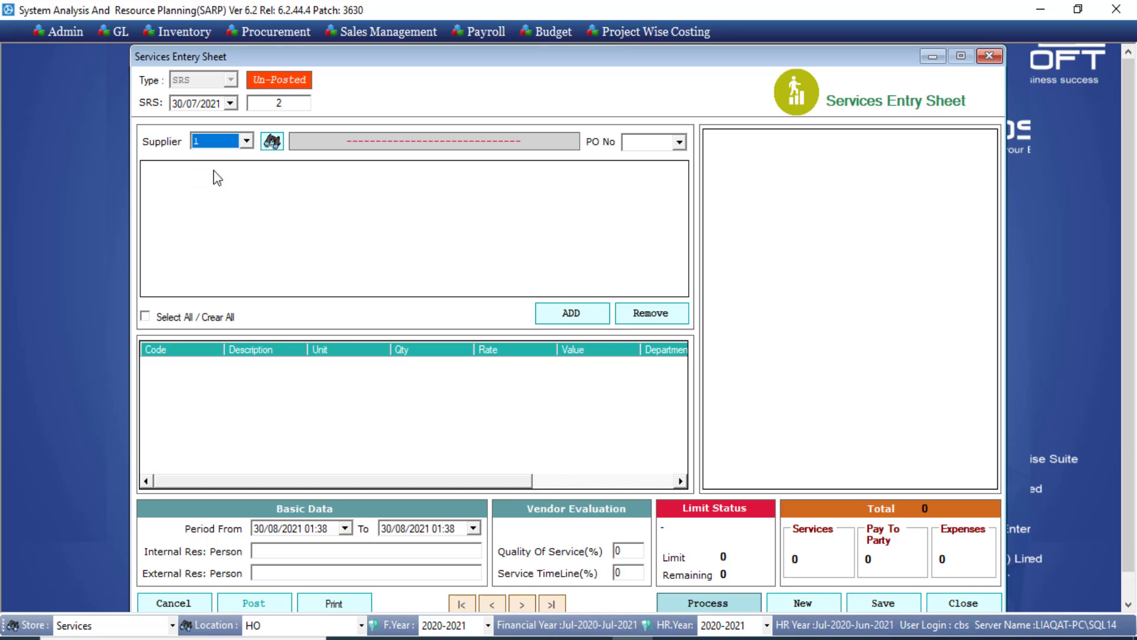
click(679, 143)
click(653, 160)
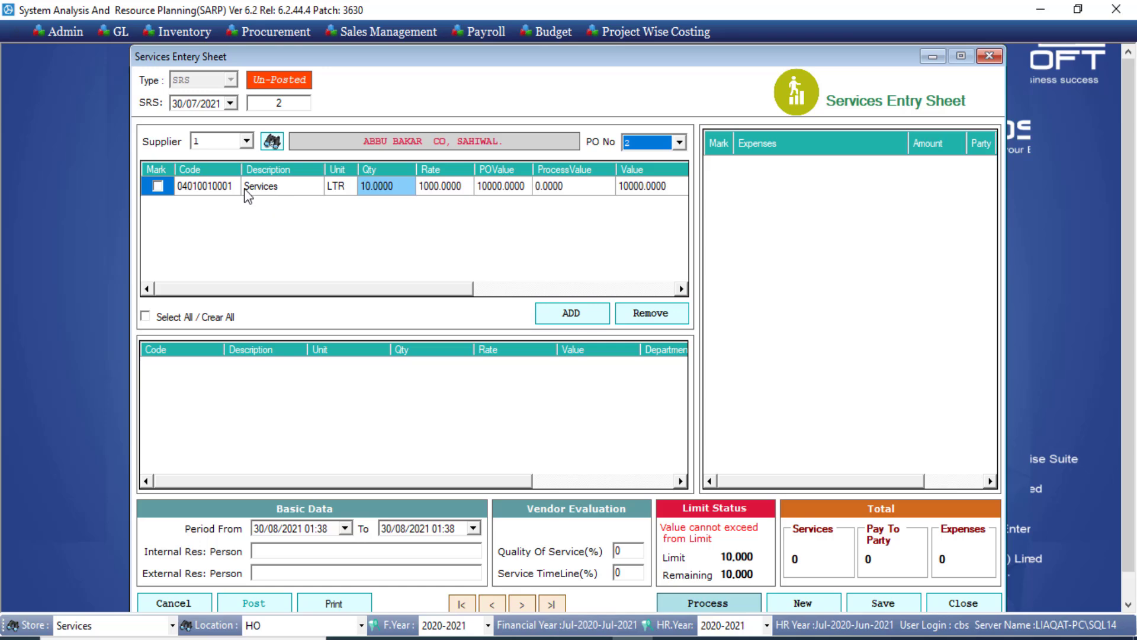
click(158, 186)
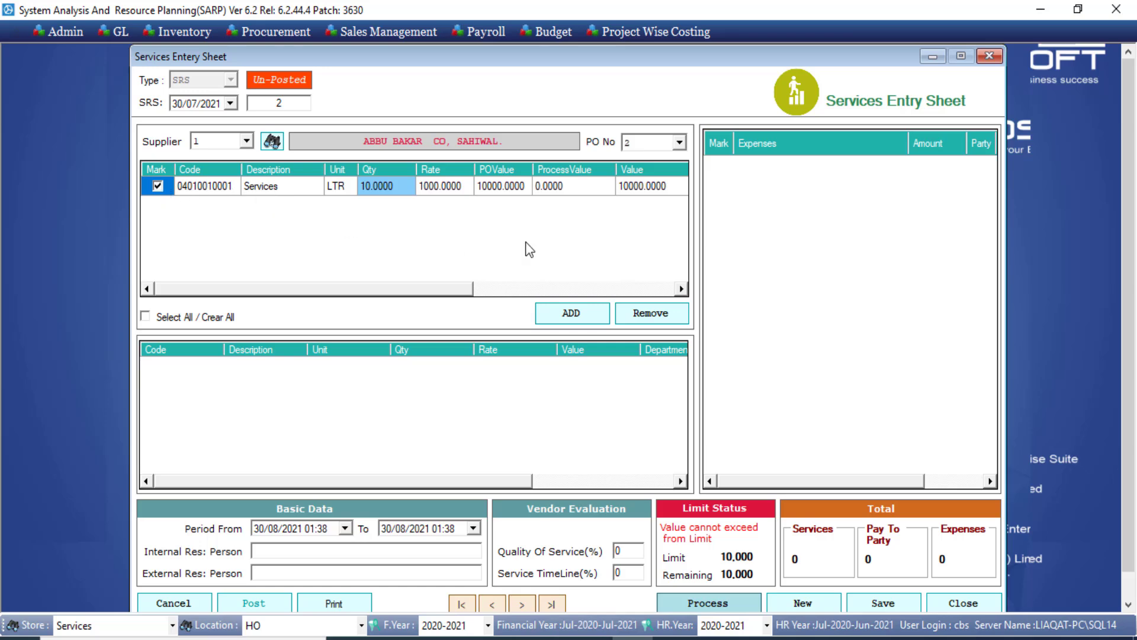
click(569, 310)
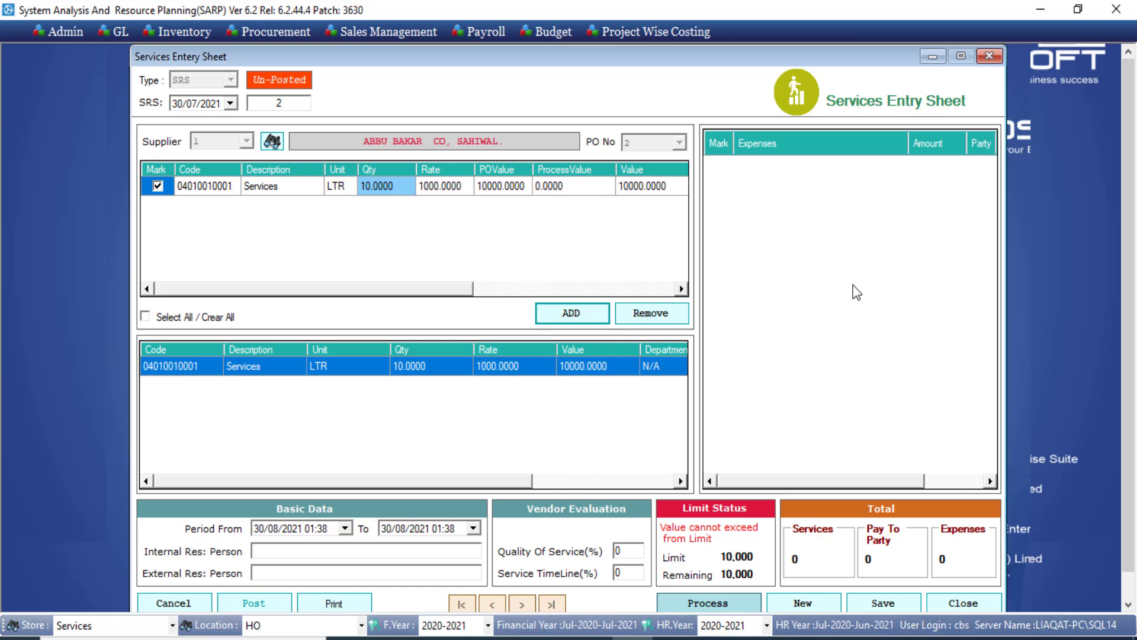
Enter the internal responsible person's name, quality of service 95% and service timeline 100%.
click(301, 556)
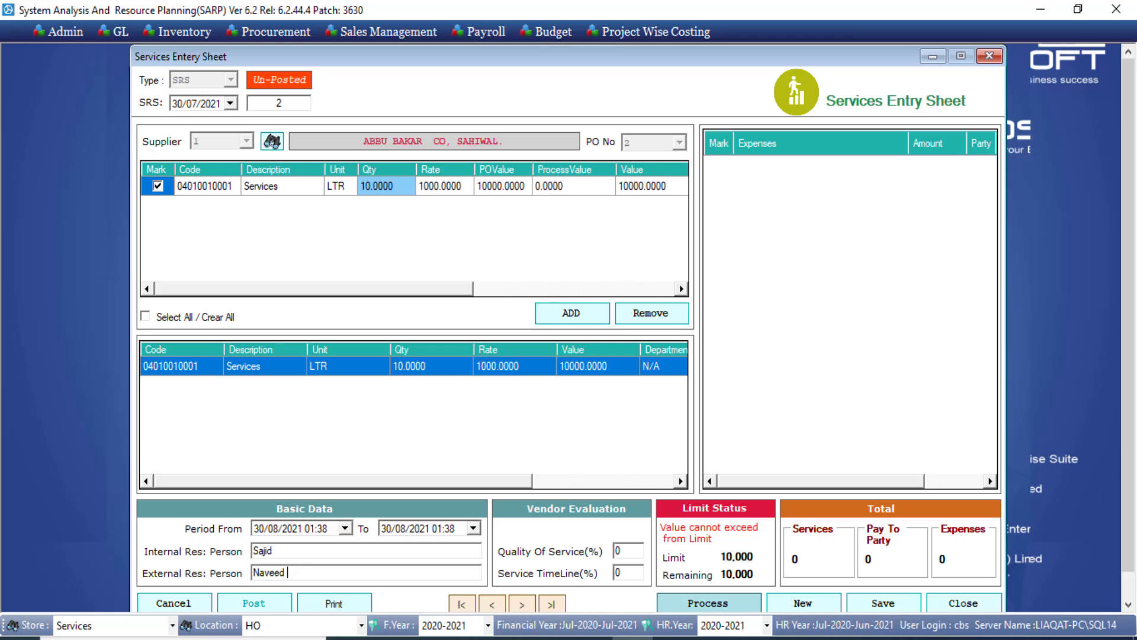
double_click(626, 553)
text(1)
key(BackSpace)
text(95)
click(631, 574)
double_click(631, 576)
text(100)
scroll(1131, 472, down, 1)
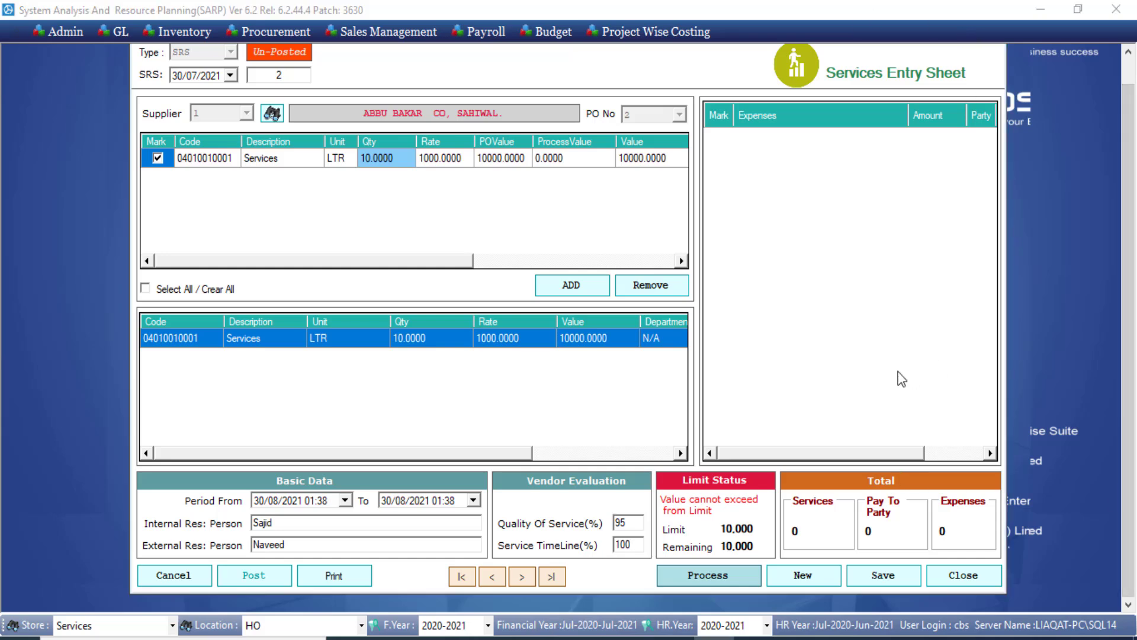
Save the services entry sheet and review its print preview.
click(900, 579)
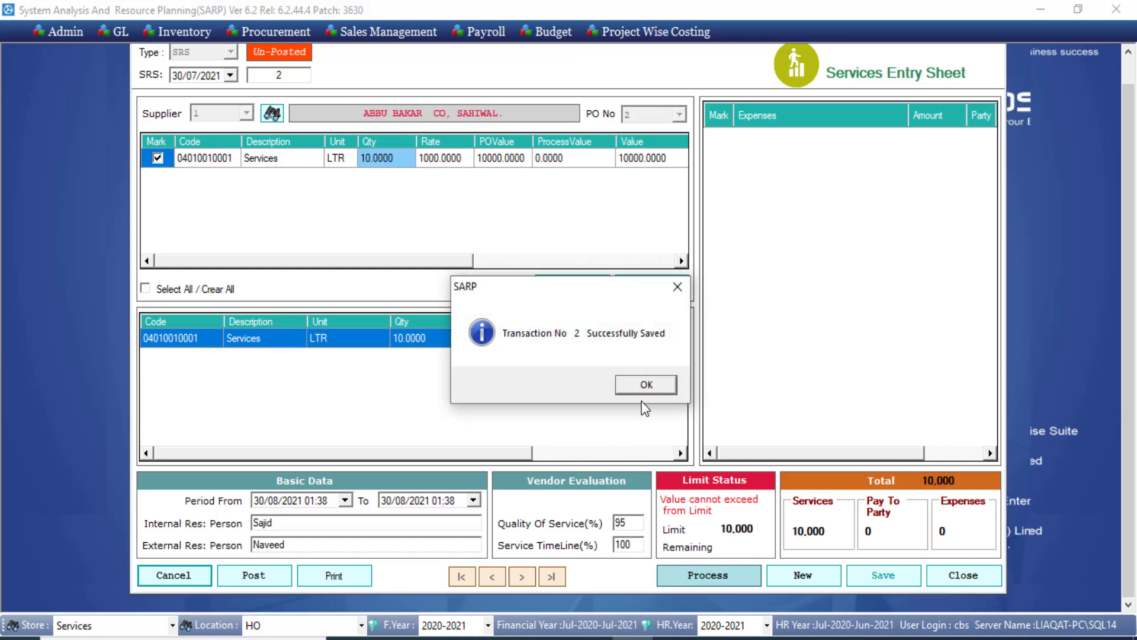
click(646, 384)
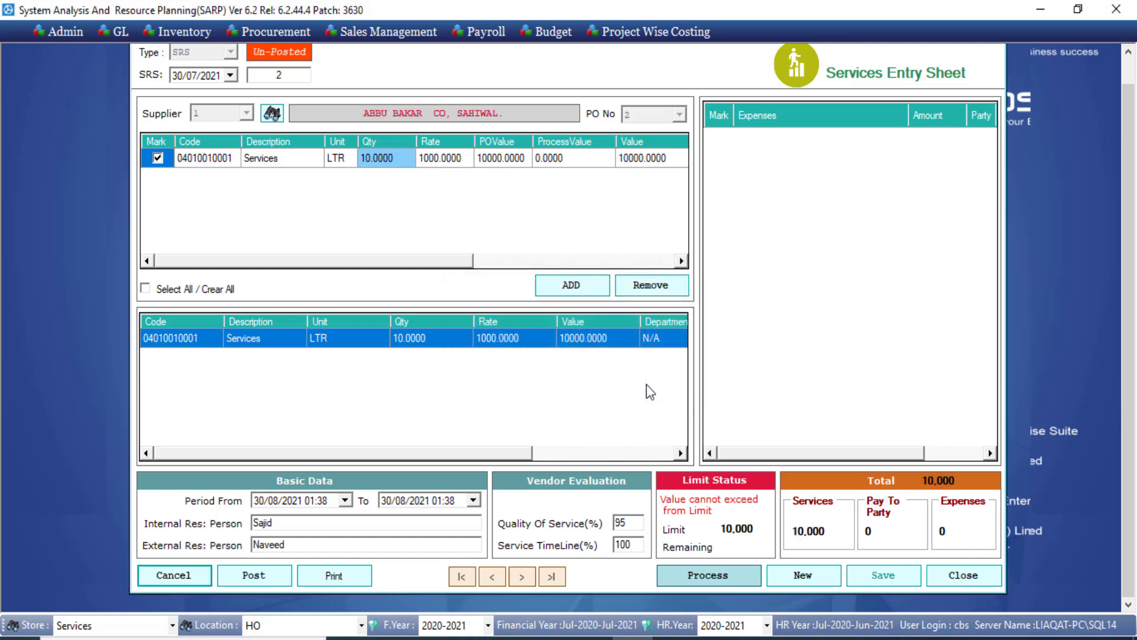
click(271, 573)
click(338, 580)
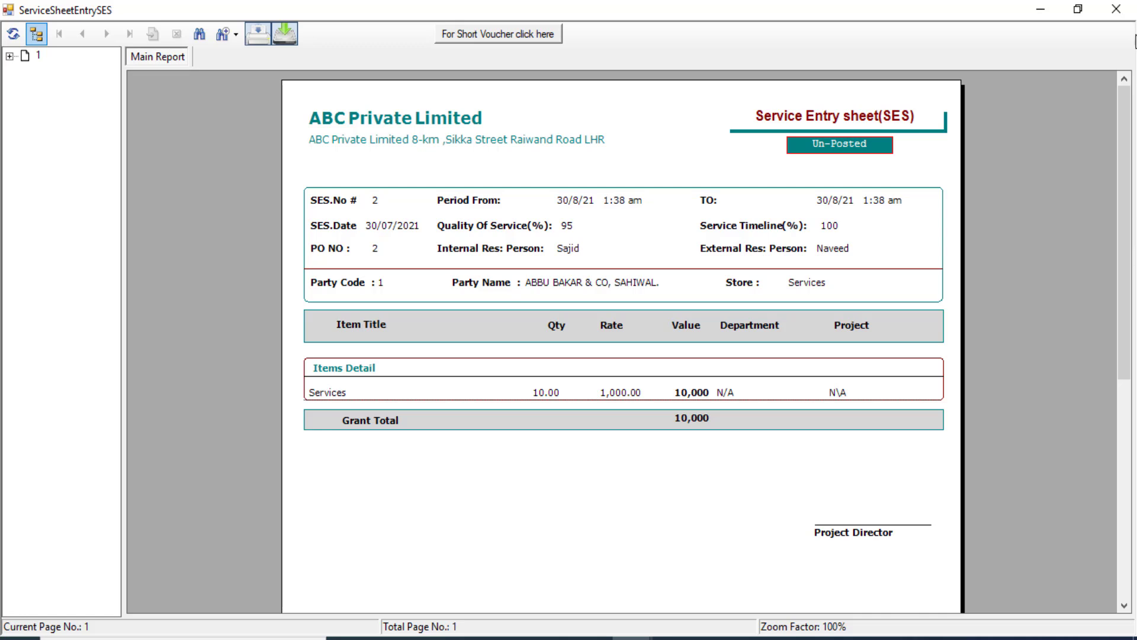
click(1121, 17)
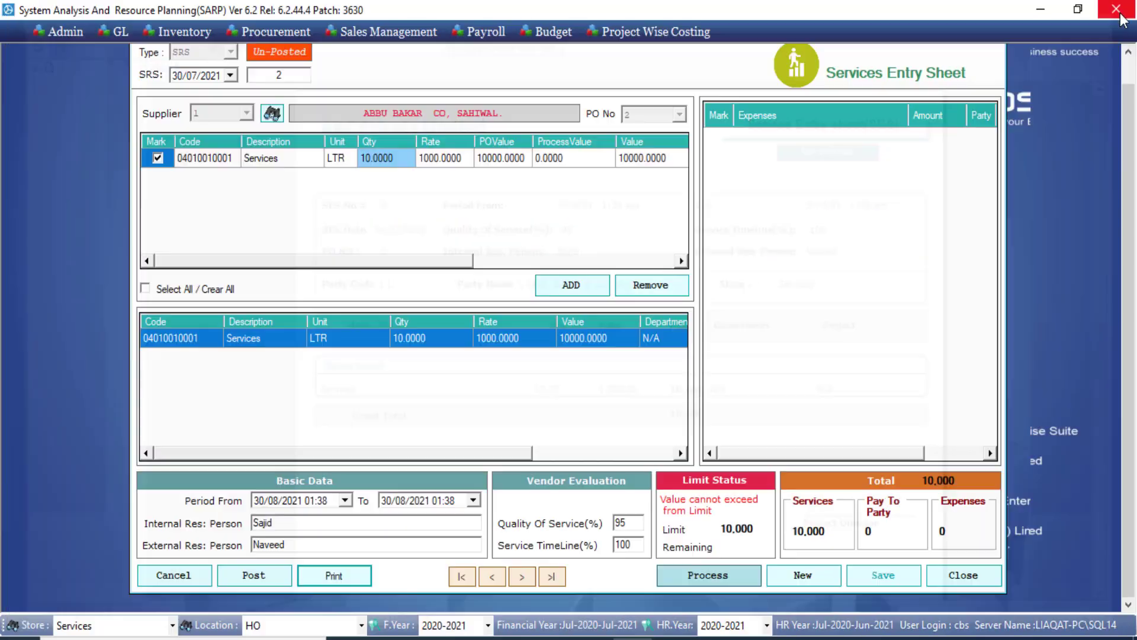
Post services entry sheet 2 and confirm the posting.
click(243, 581)
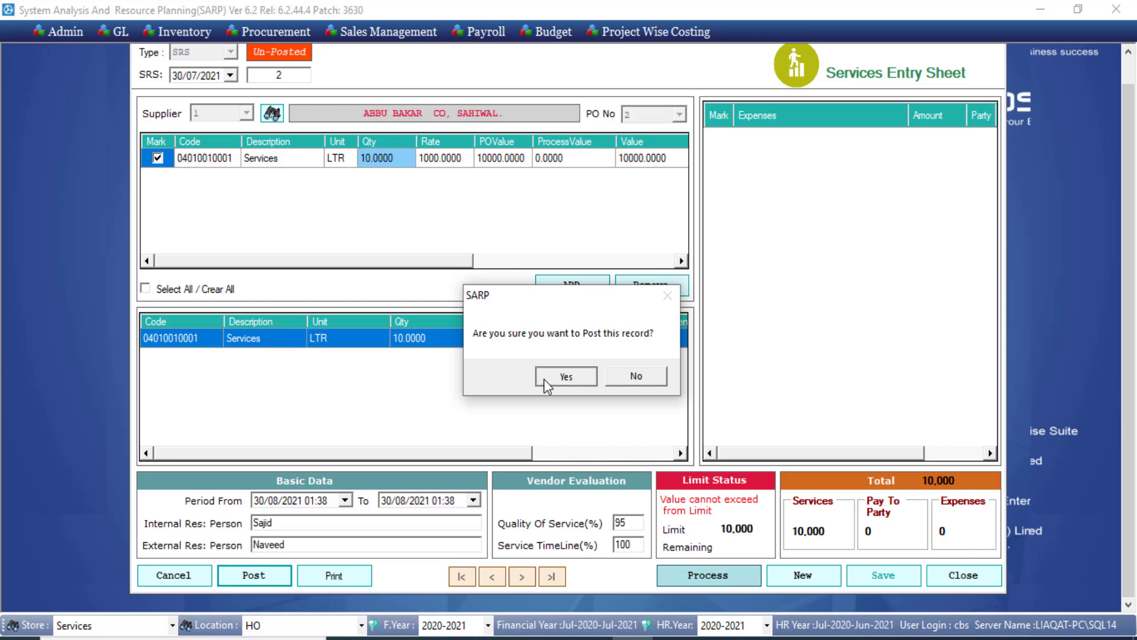
click(544, 378)
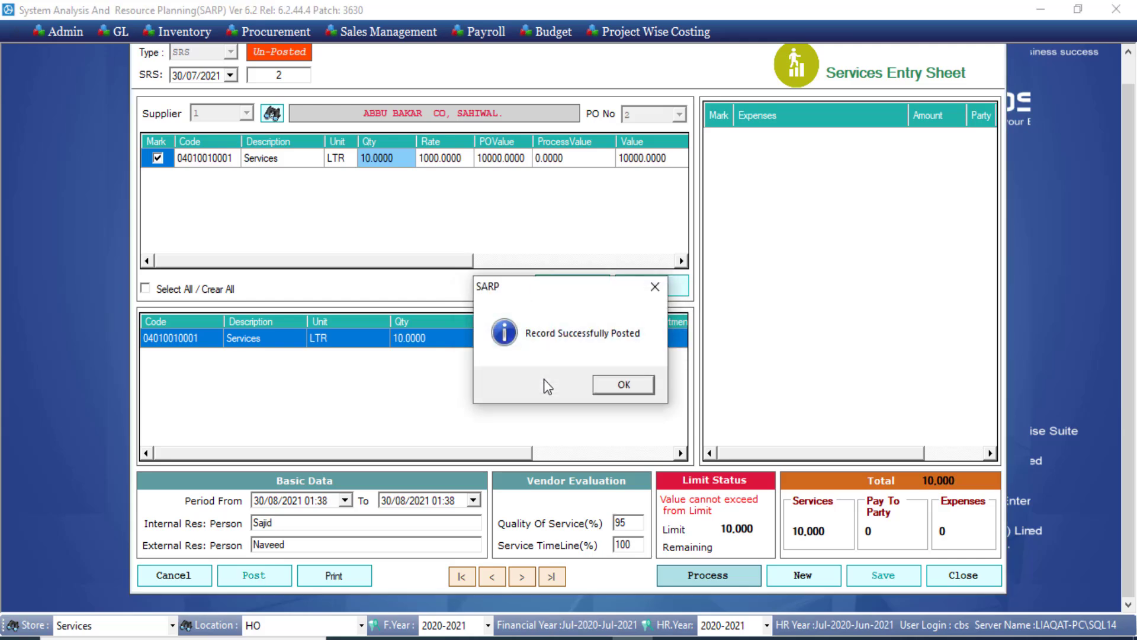
click(622, 384)
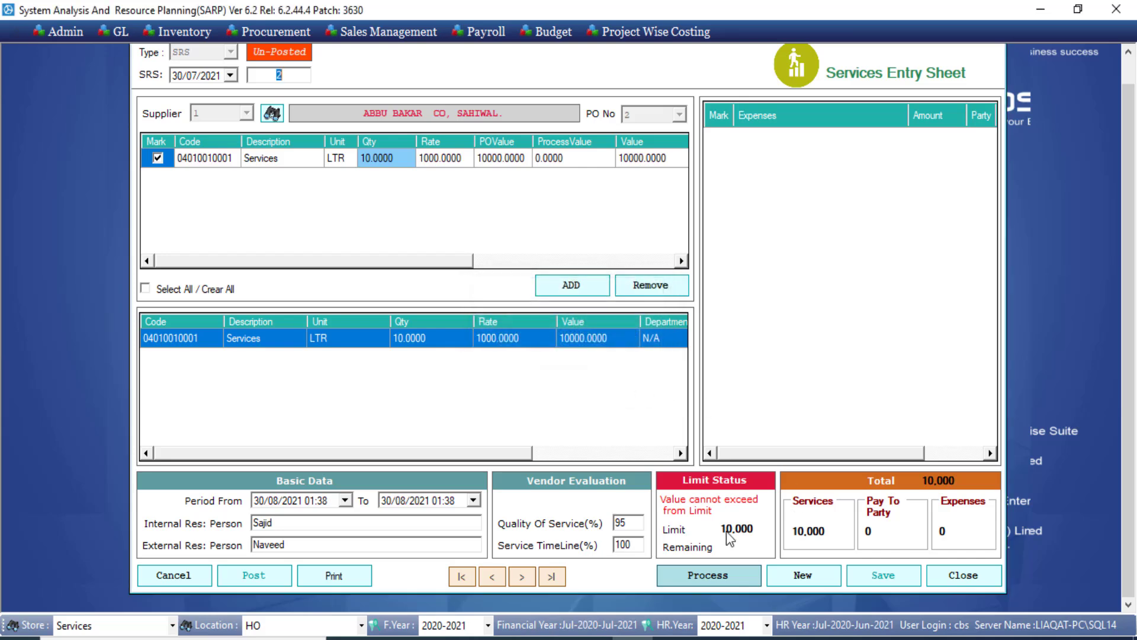
Close the entry sheet and start a new Services Invoice from GL > Payable.
click(948, 577)
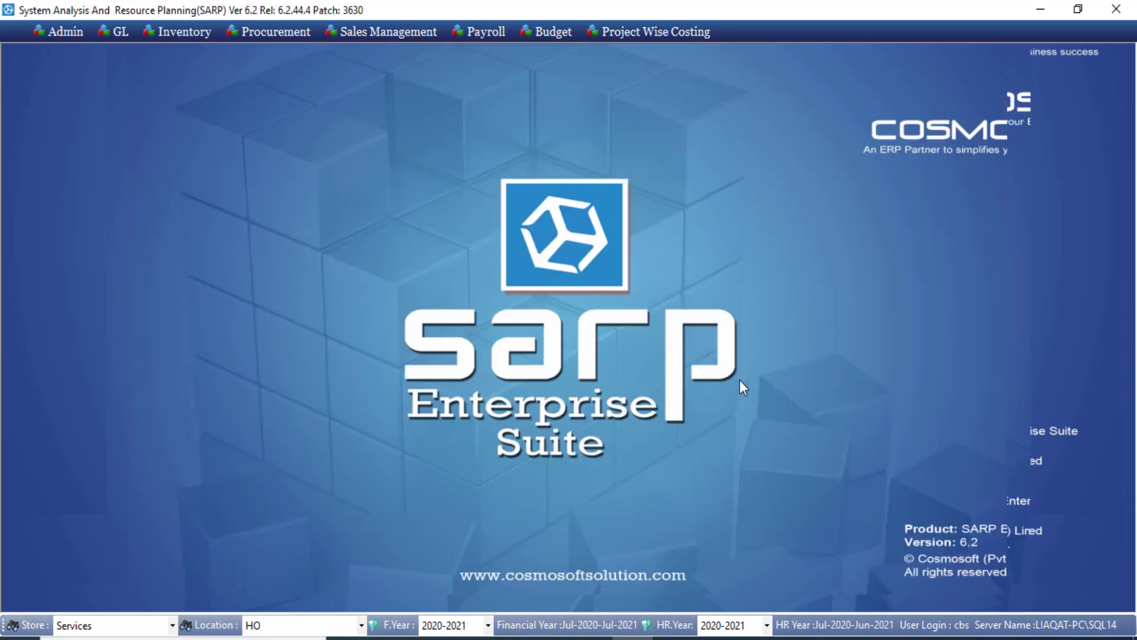
click(121, 33)
mouse_move(148, 229)
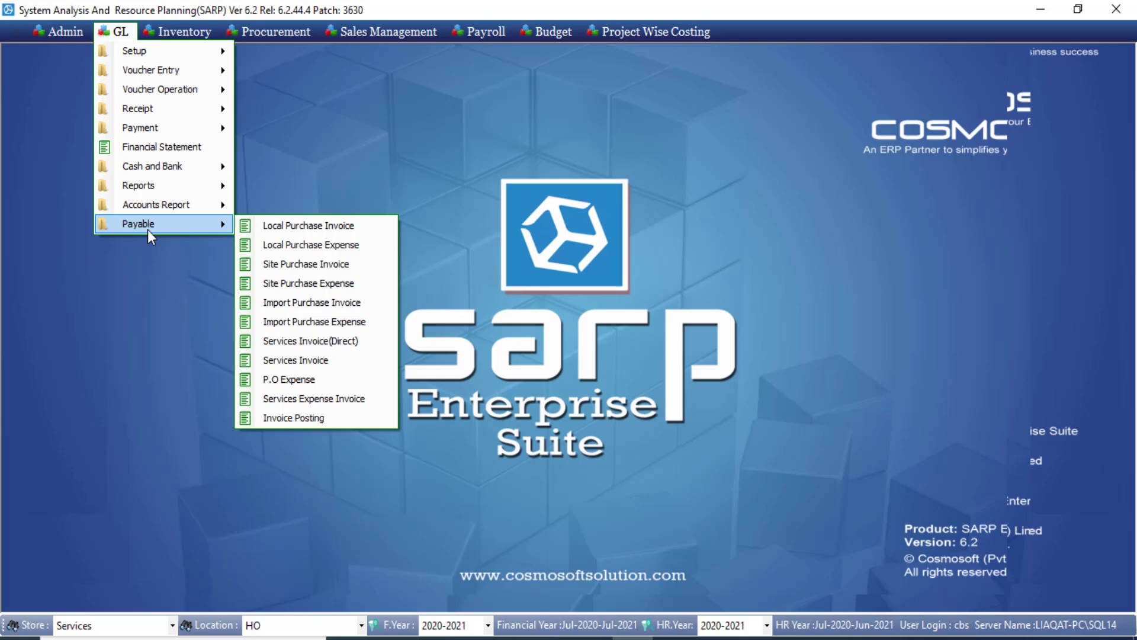
click(308, 360)
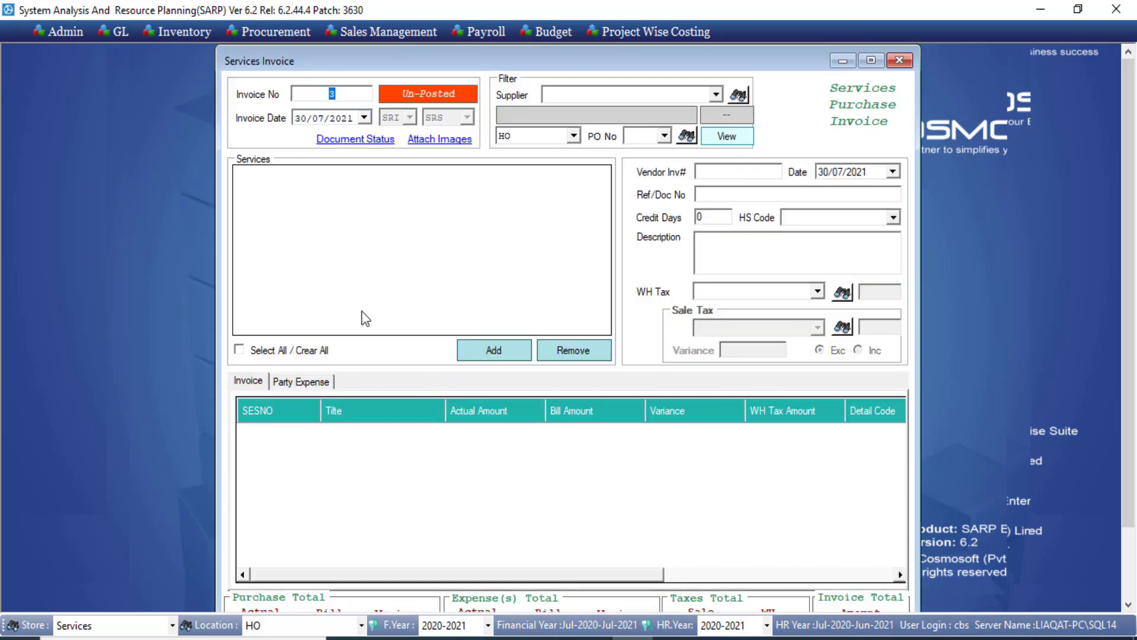
Load supplier 1's PO 2 and add SES 2 at 10000 to the invoice lines.
click(717, 95)
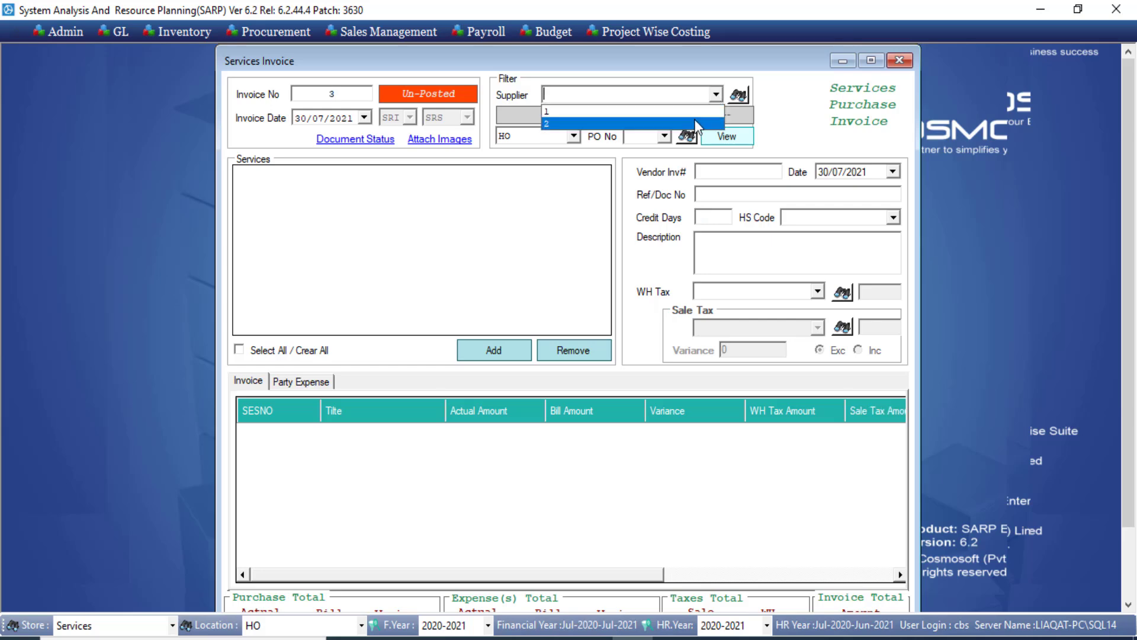
click(692, 113)
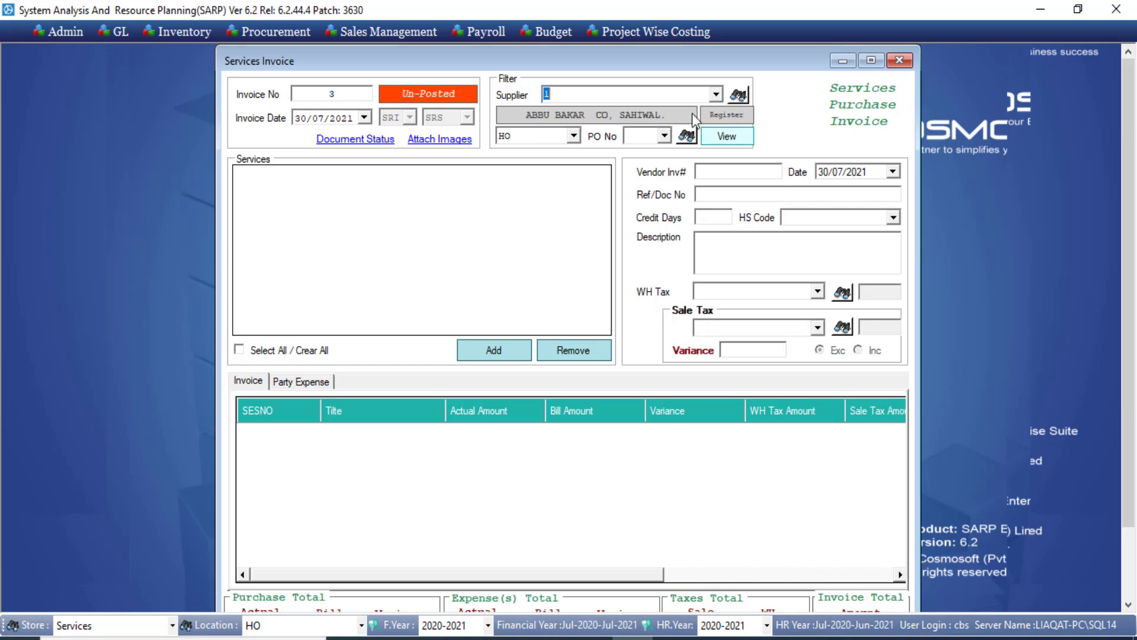
click(664, 137)
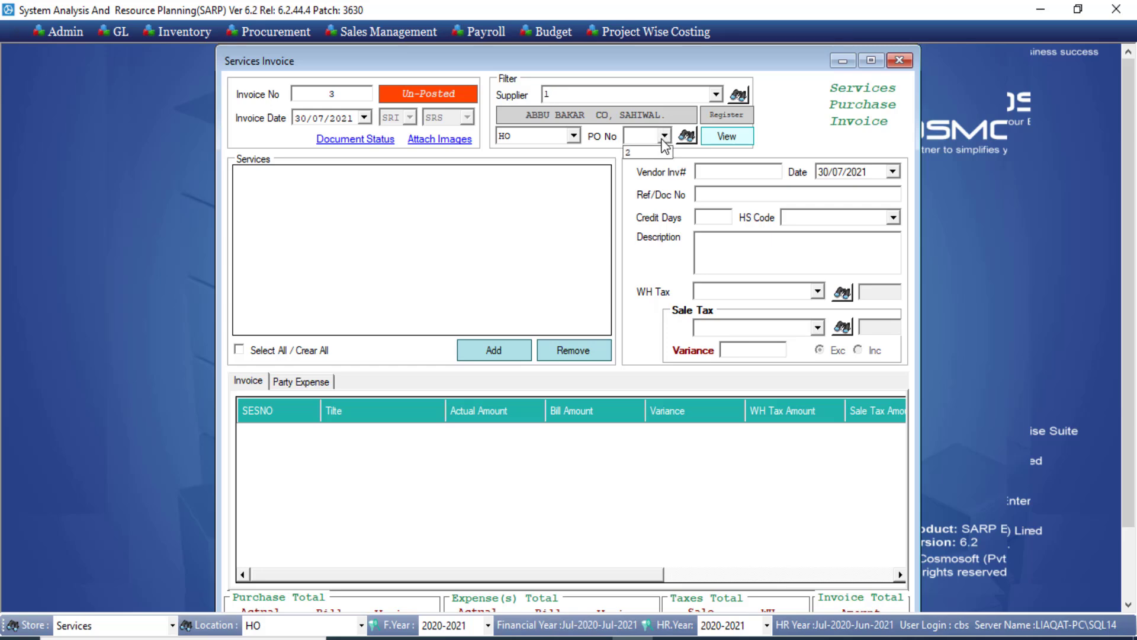
click(716, 135)
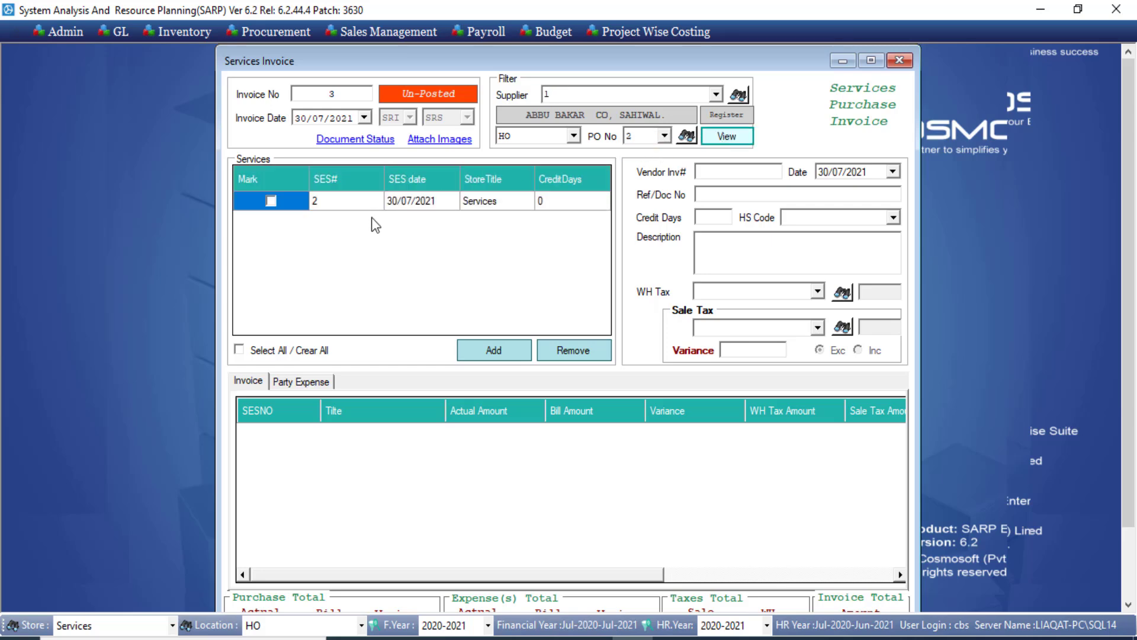
click(271, 201)
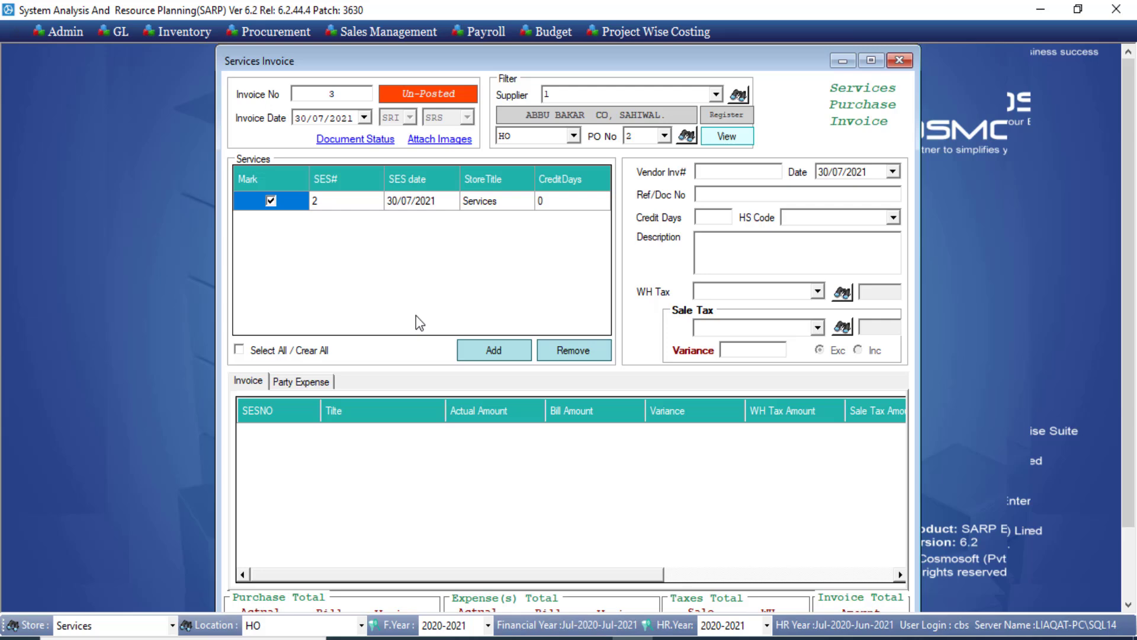
click(494, 351)
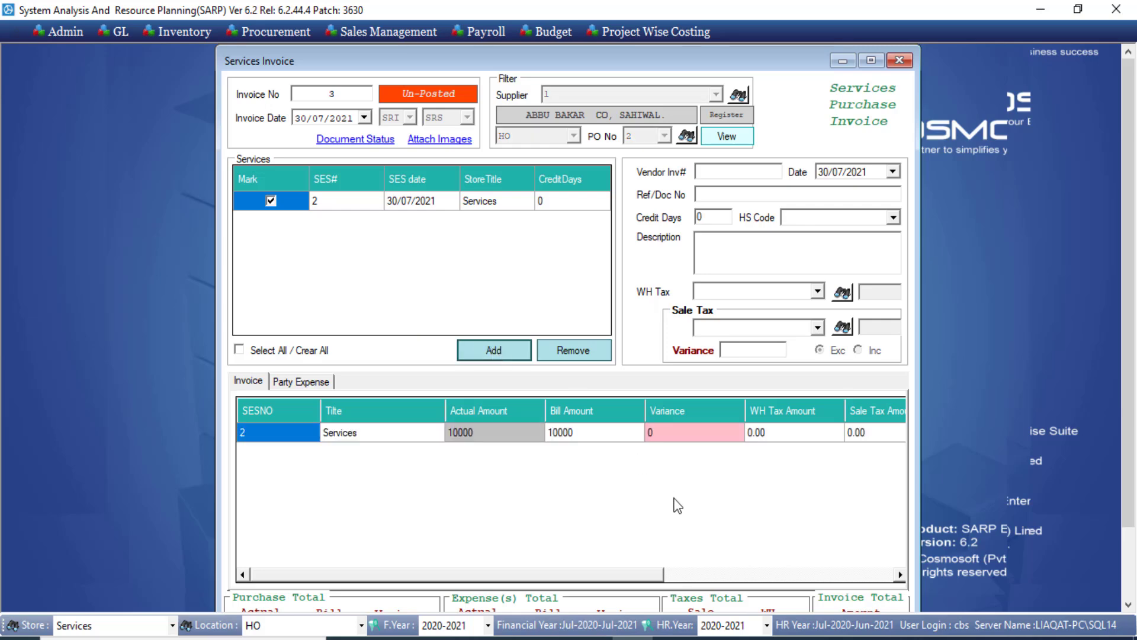
Enter vendor invoice number 22323 and description 232323.
click(728, 174)
text(22323)
click(729, 240)
text(232323)
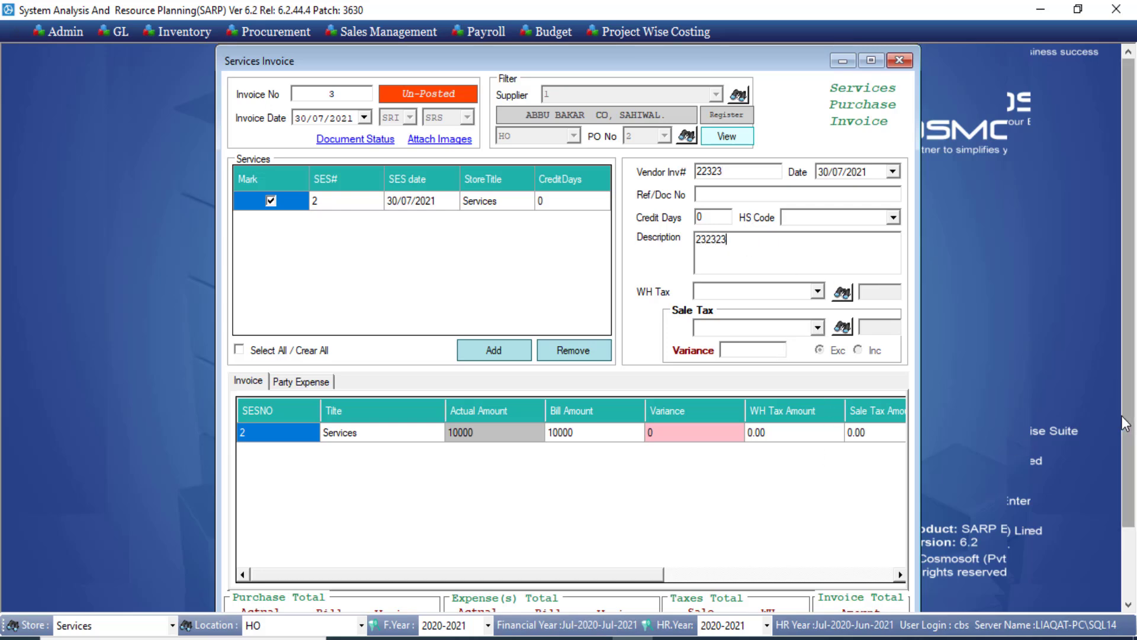
drag(1126, 423, 1126, 487)
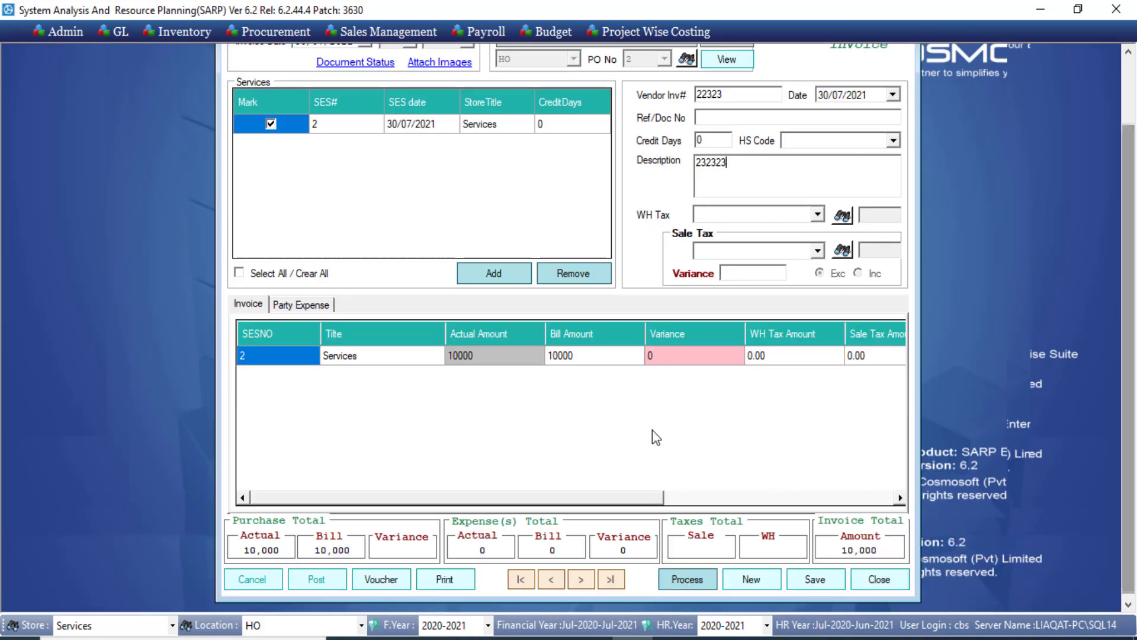
click(516, 356)
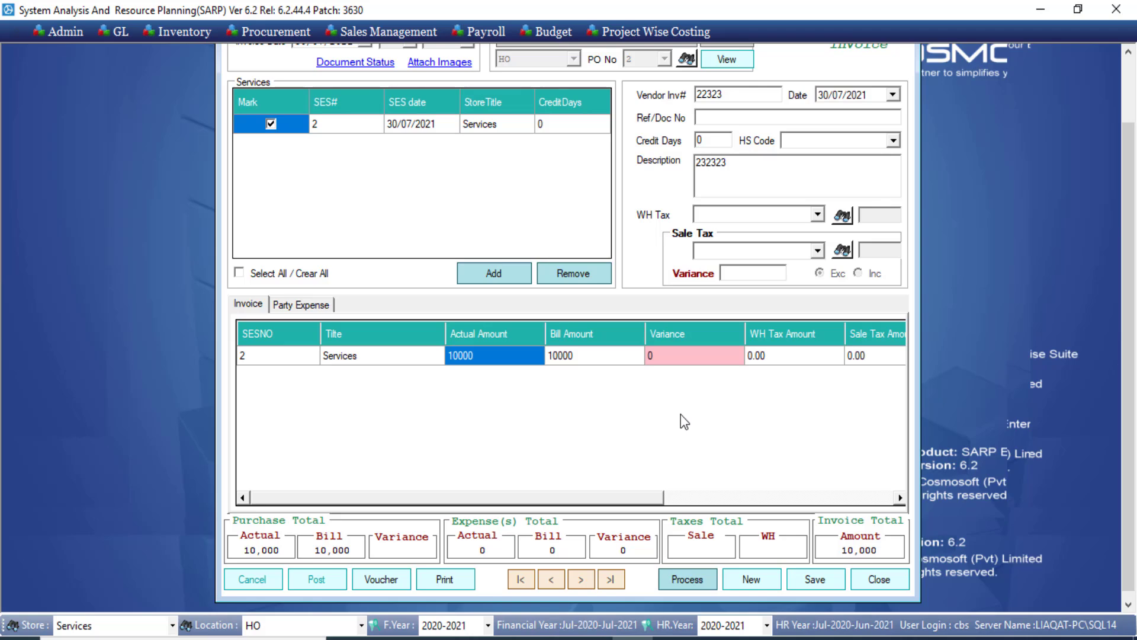
Save the services invoice and review its LandedCostInvoiceSES report.
click(807, 577)
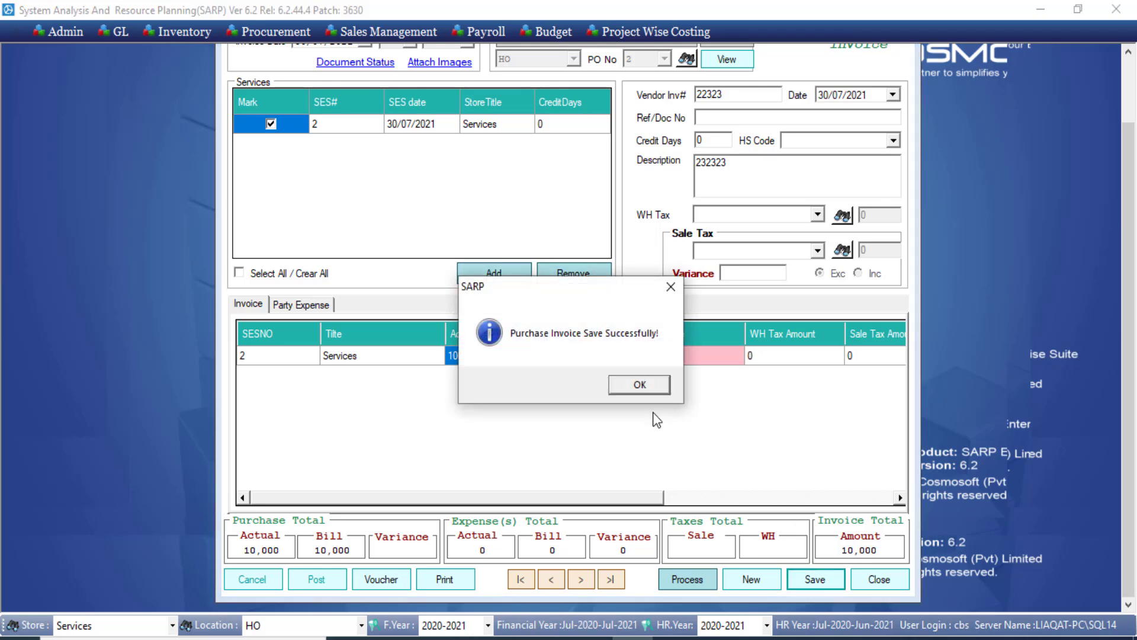
click(641, 386)
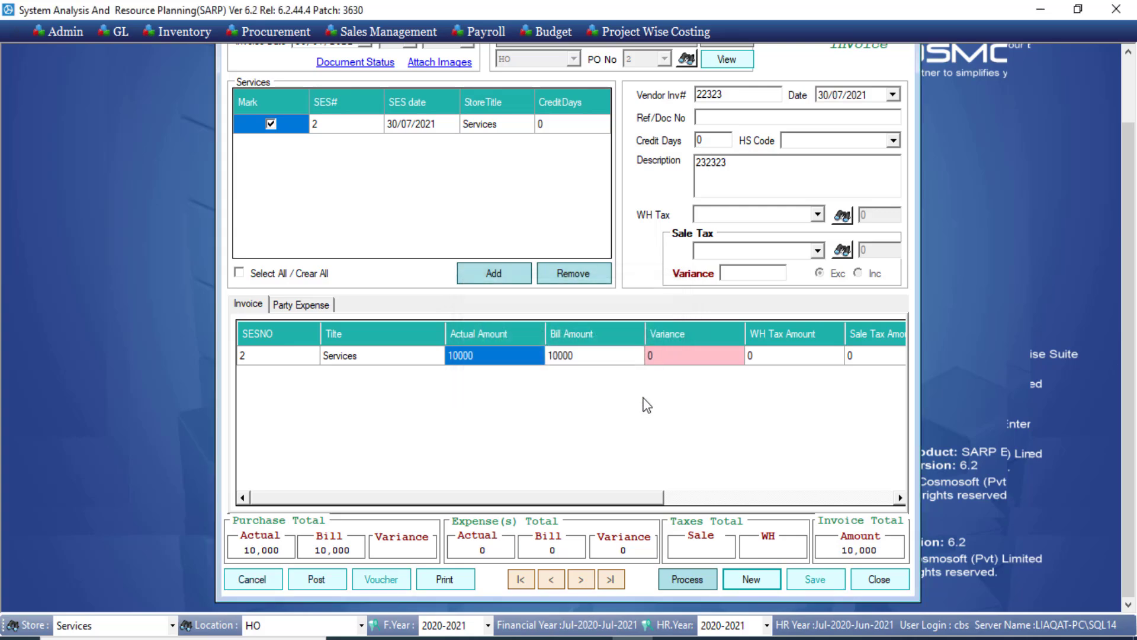
click(460, 582)
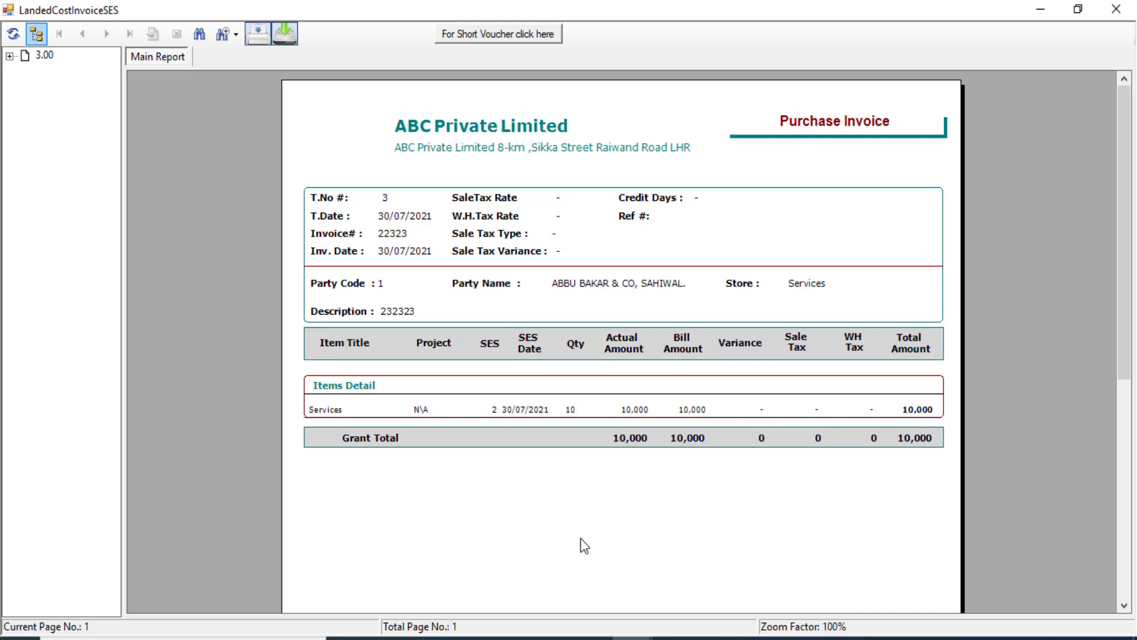
drag(1117, 172, 1113, 220)
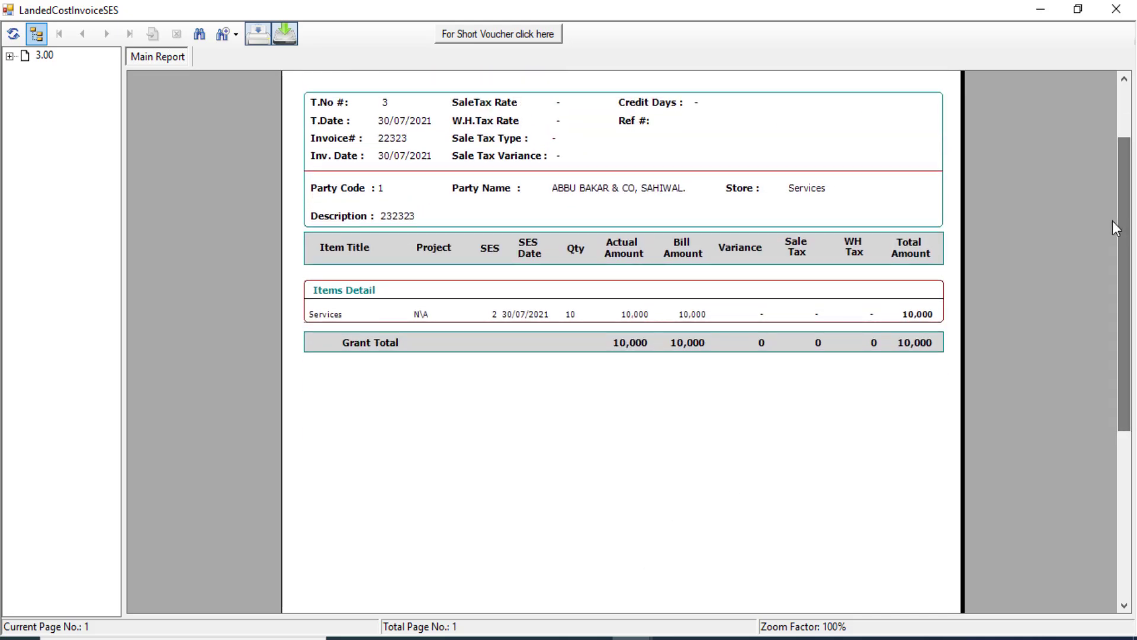
click(1116, 9)
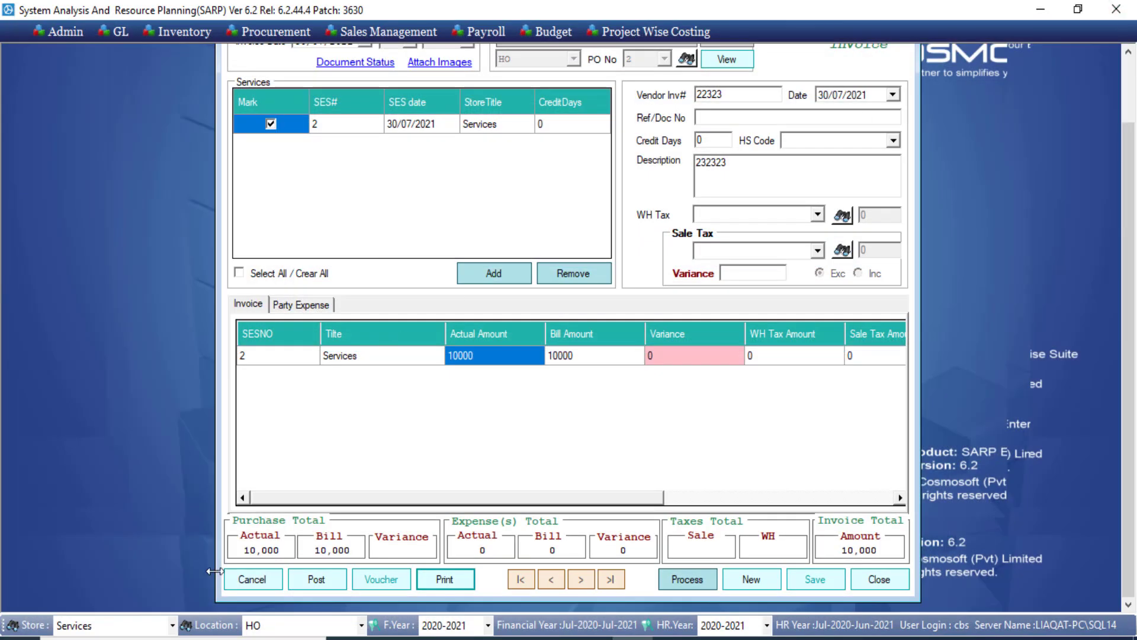
Post services purchase invoice 22323 for 10,000 and confirm.
click(318, 579)
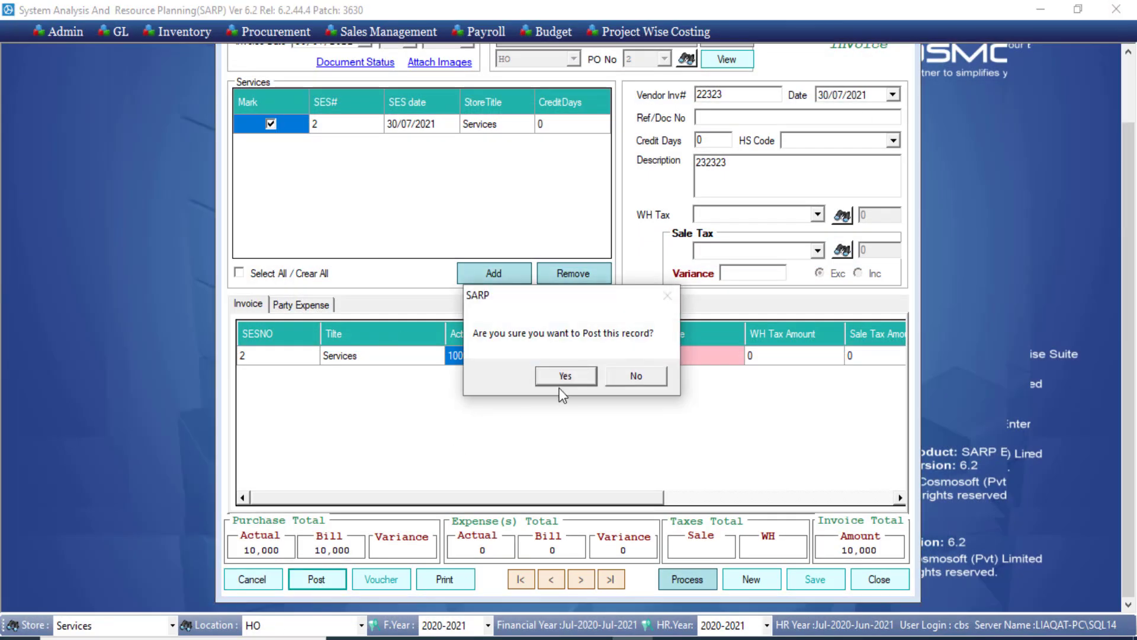
click(566, 377)
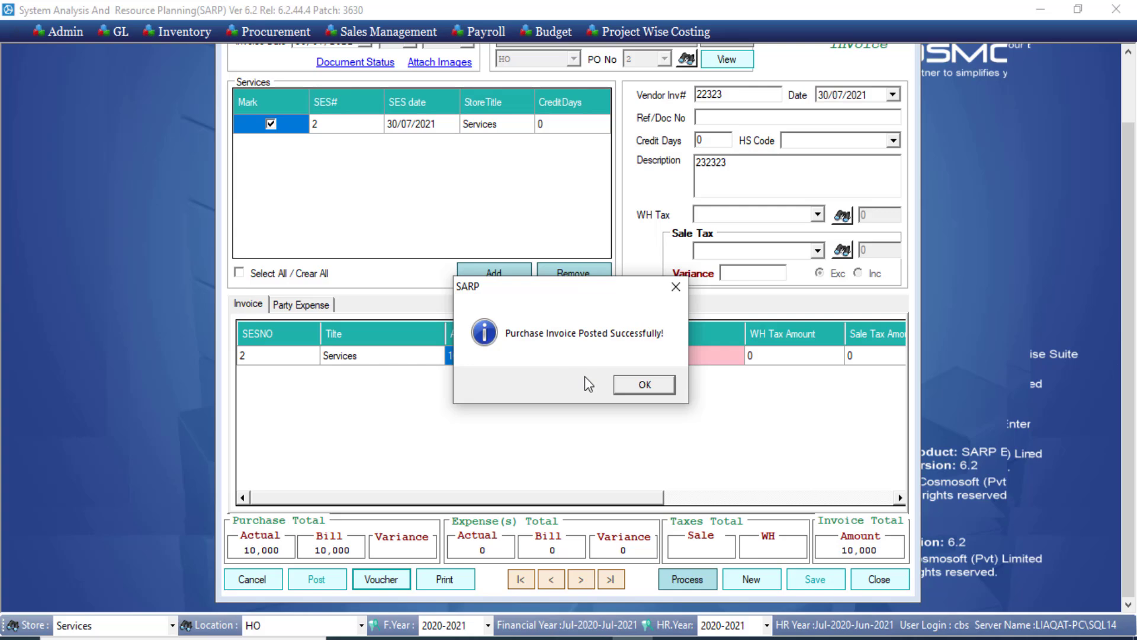
click(638, 385)
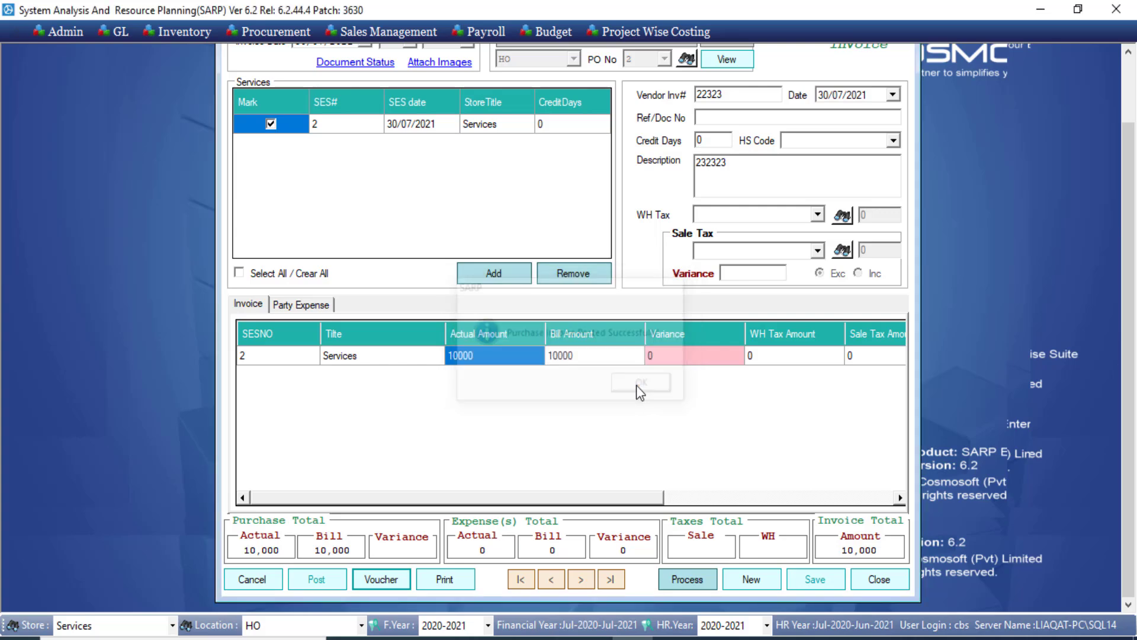
Review GL voucher 2, debiting repair and maintenance 10,000 against payables, then close it.
click(381, 580)
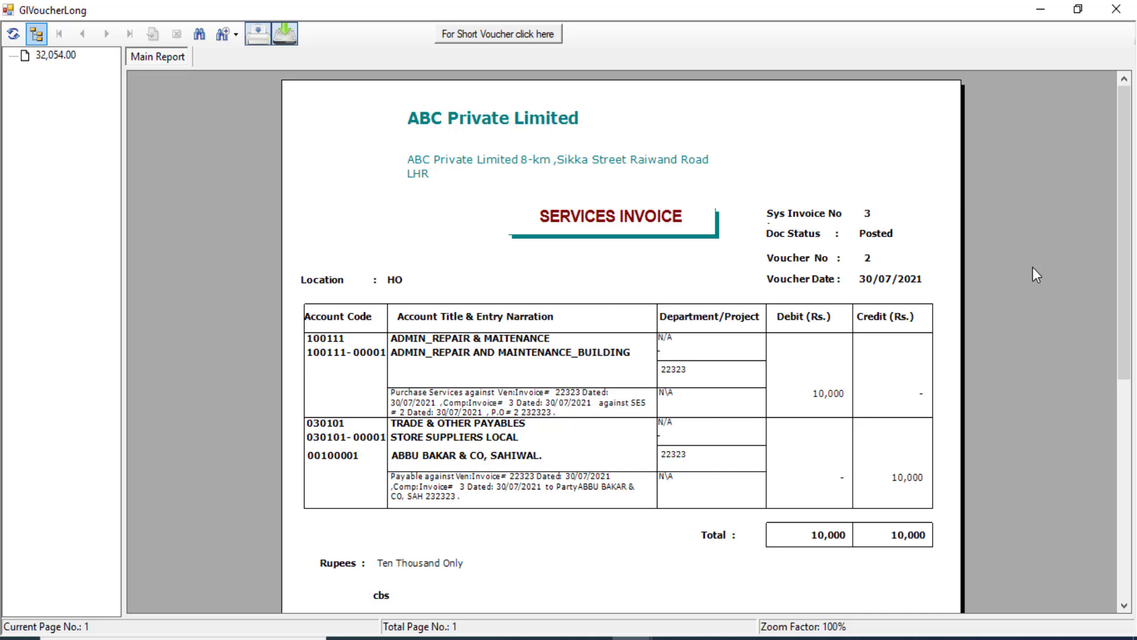
click(1118, 11)
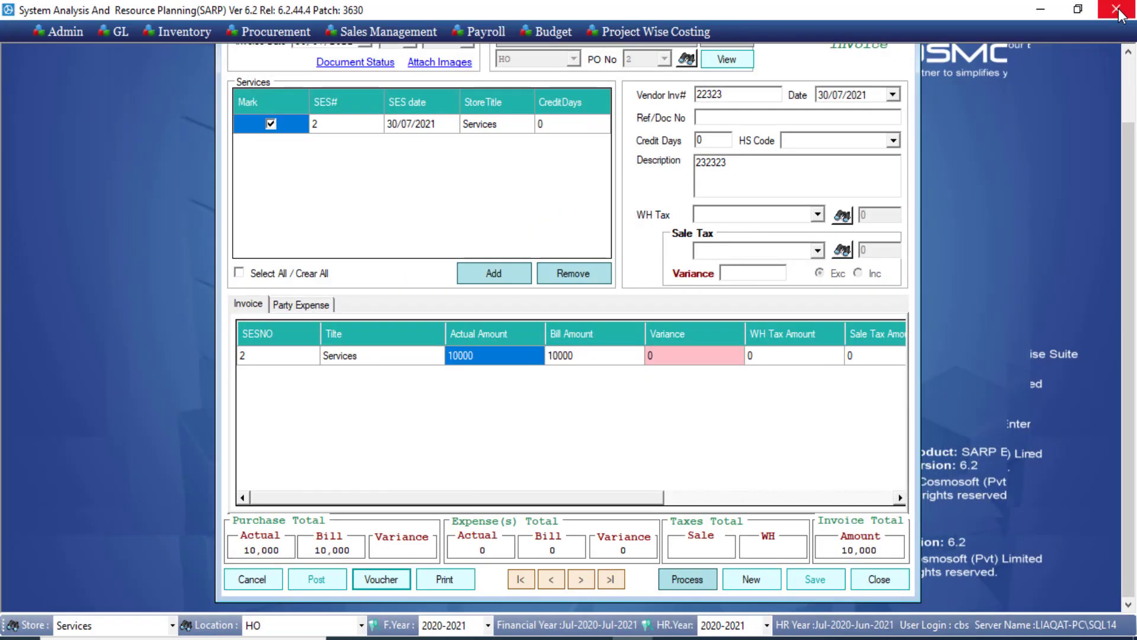
click(117, 33)
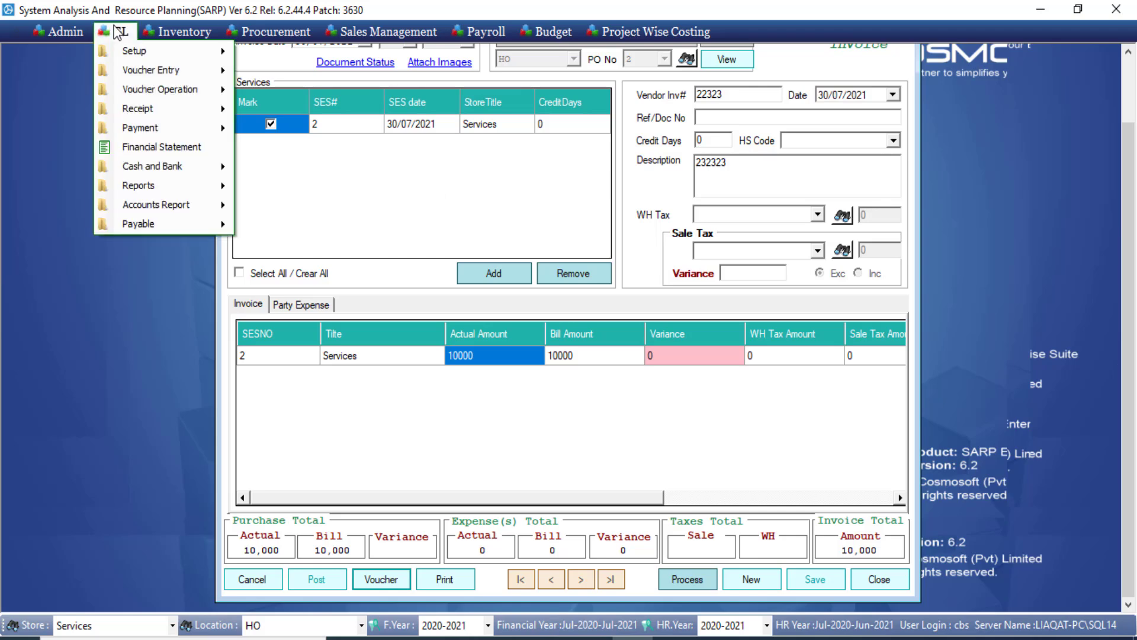
mouse_move(134, 128)
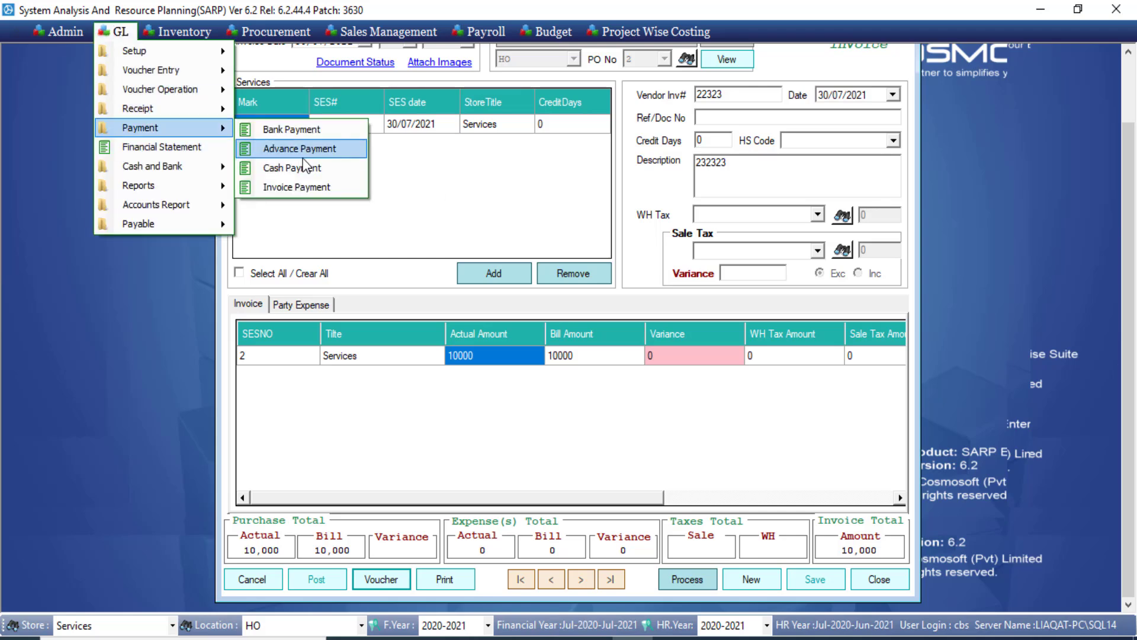
click(301, 187)
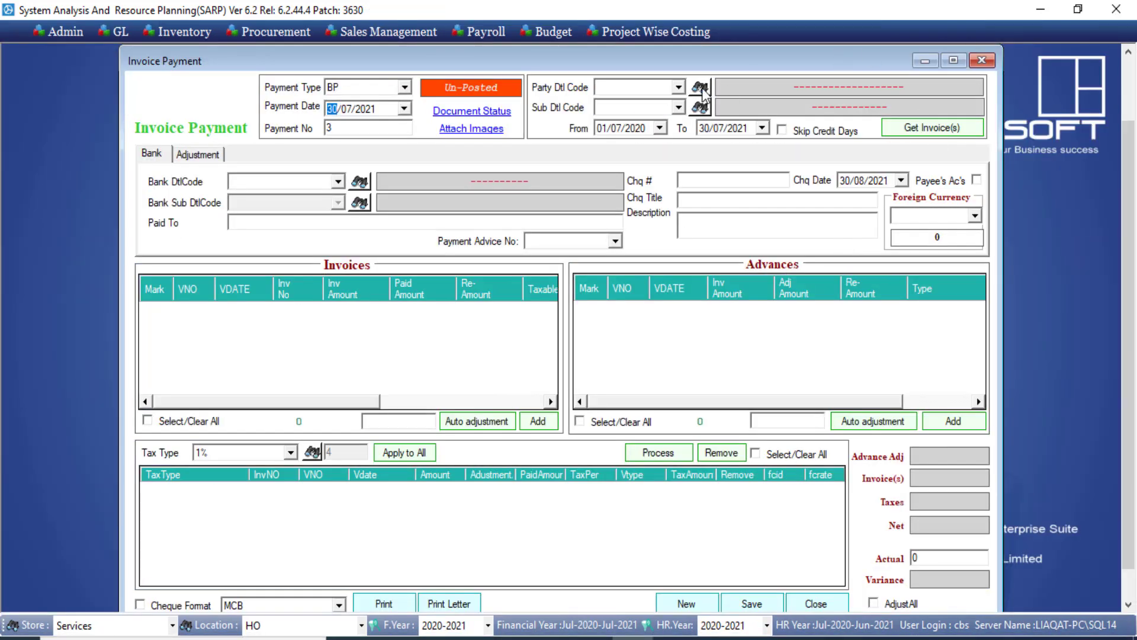
click(678, 87)
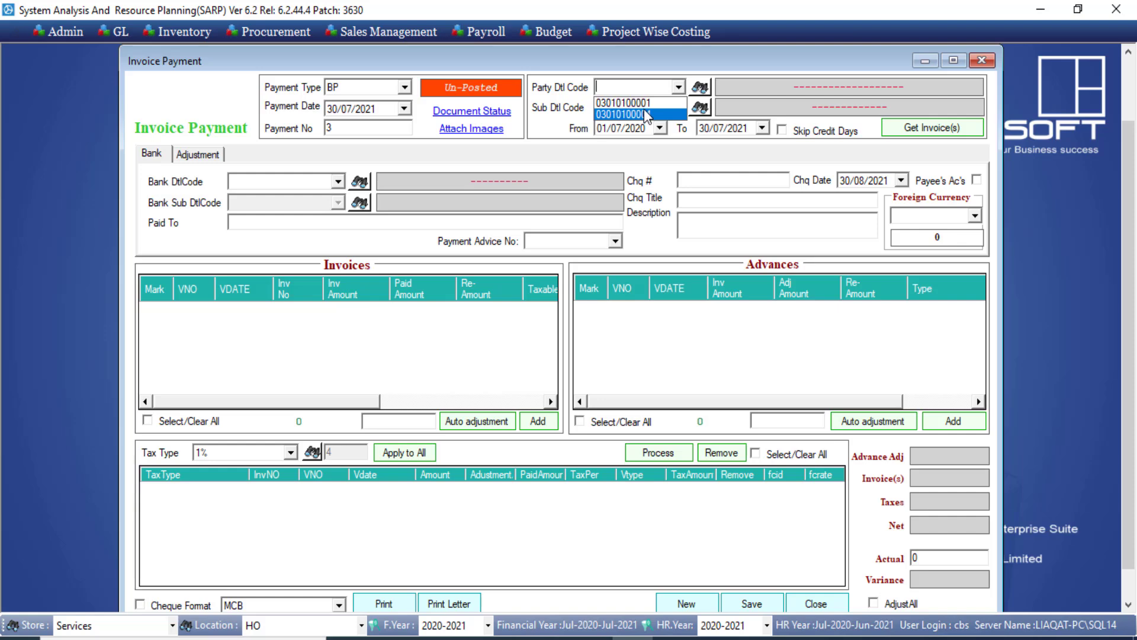
click(645, 114)
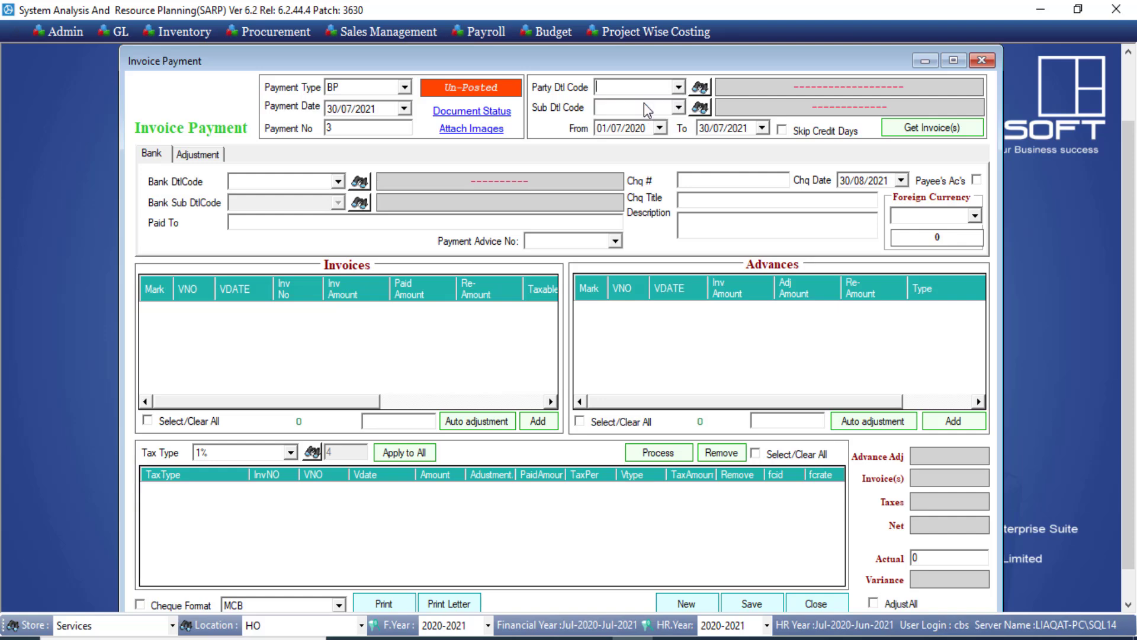
click(678, 111)
click(679, 109)
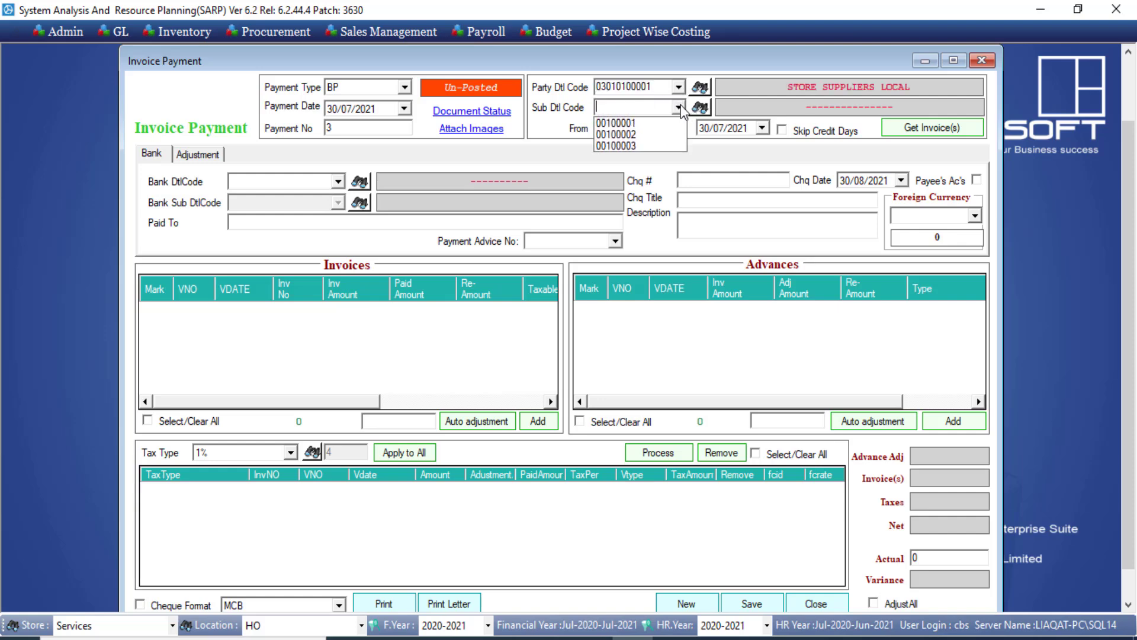
click(656, 124)
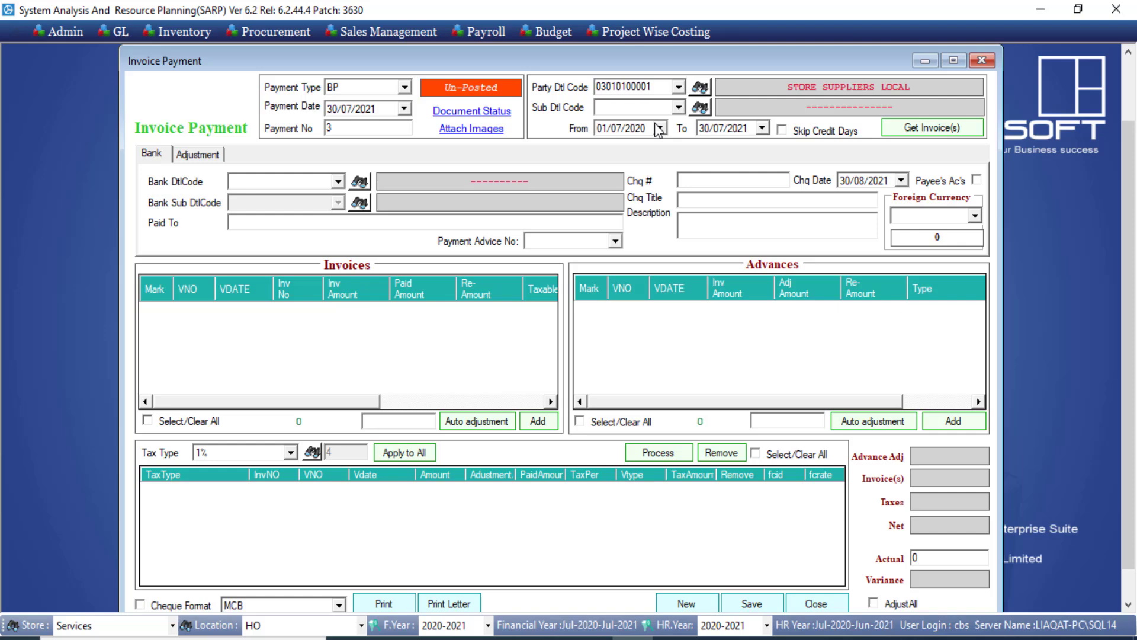
Load the supplier's outstanding invoices and auto-adjust invoice 22323 for 10000.
click(943, 132)
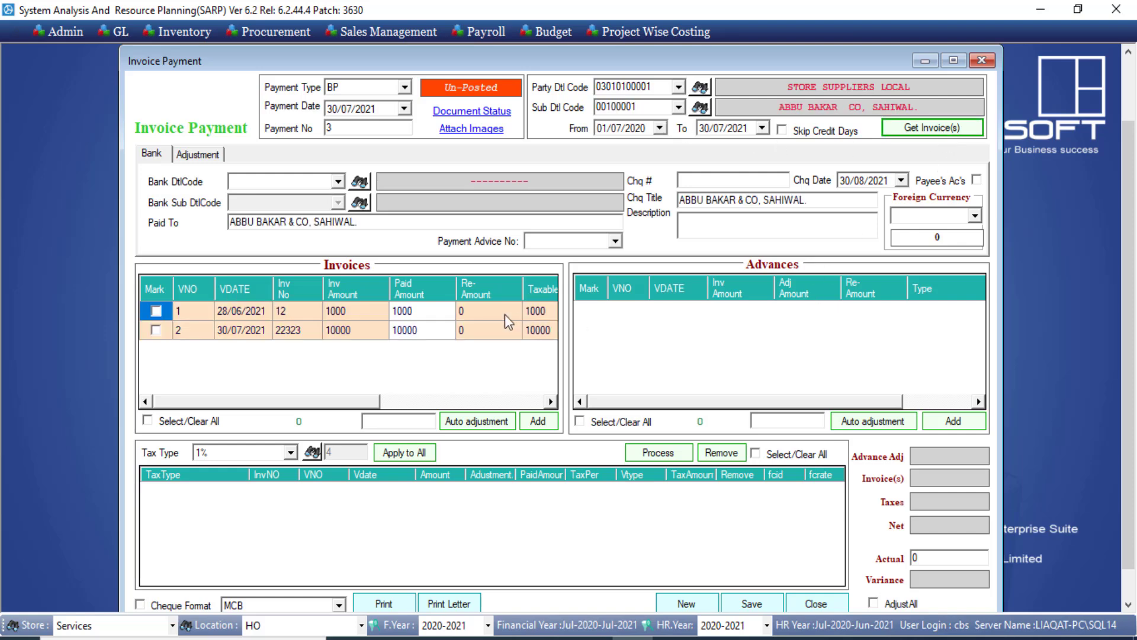
click(155, 331)
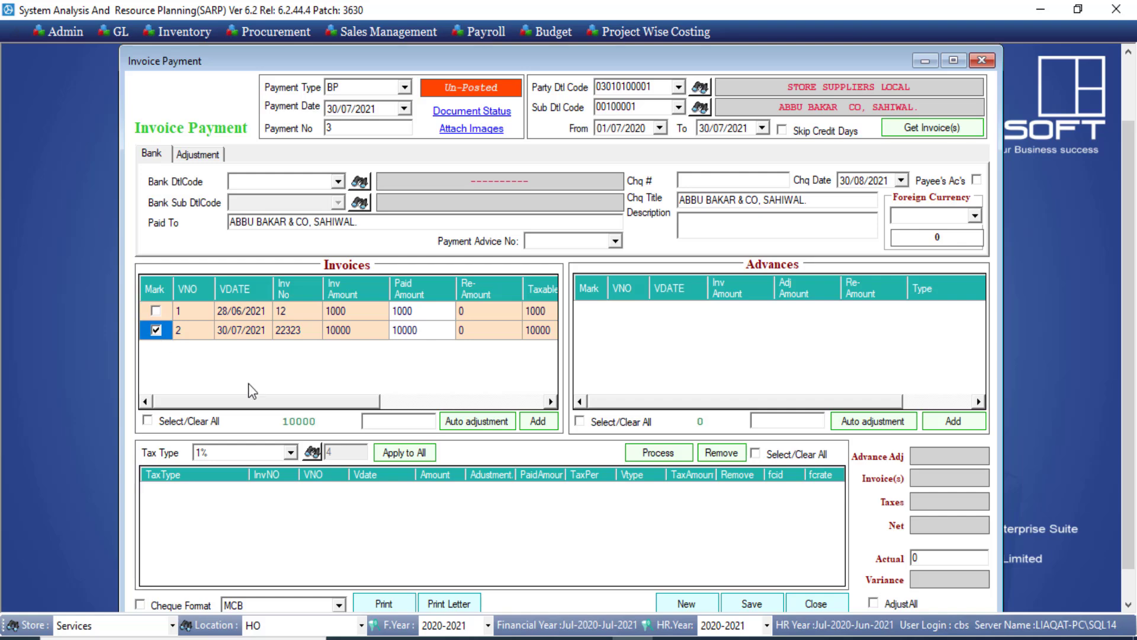
drag(279, 396, 537, 386)
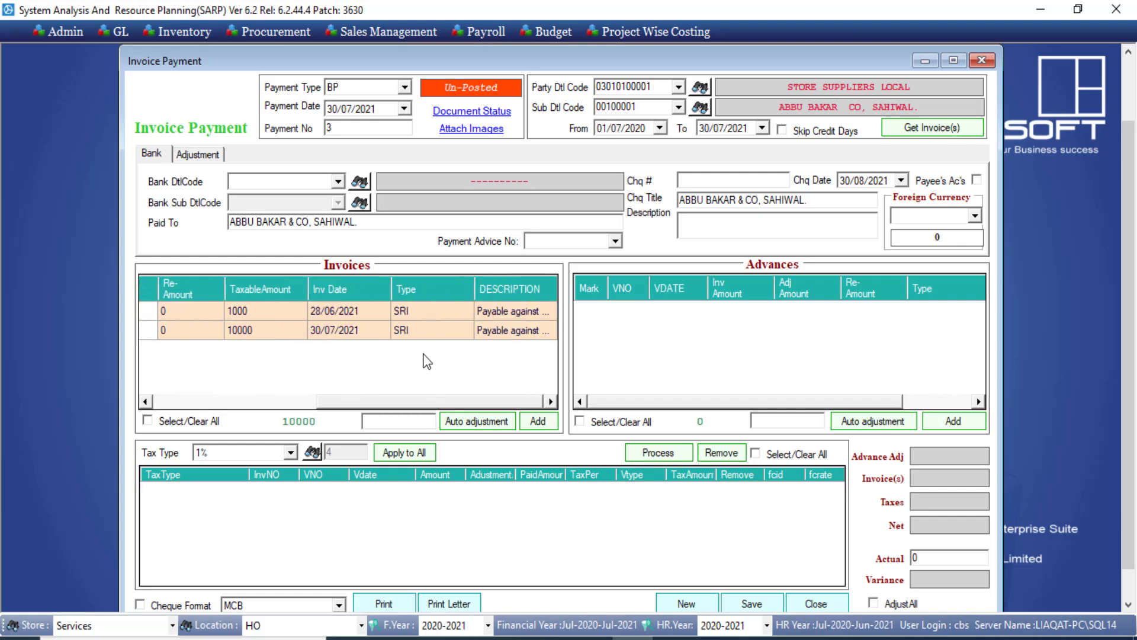
click(472, 421)
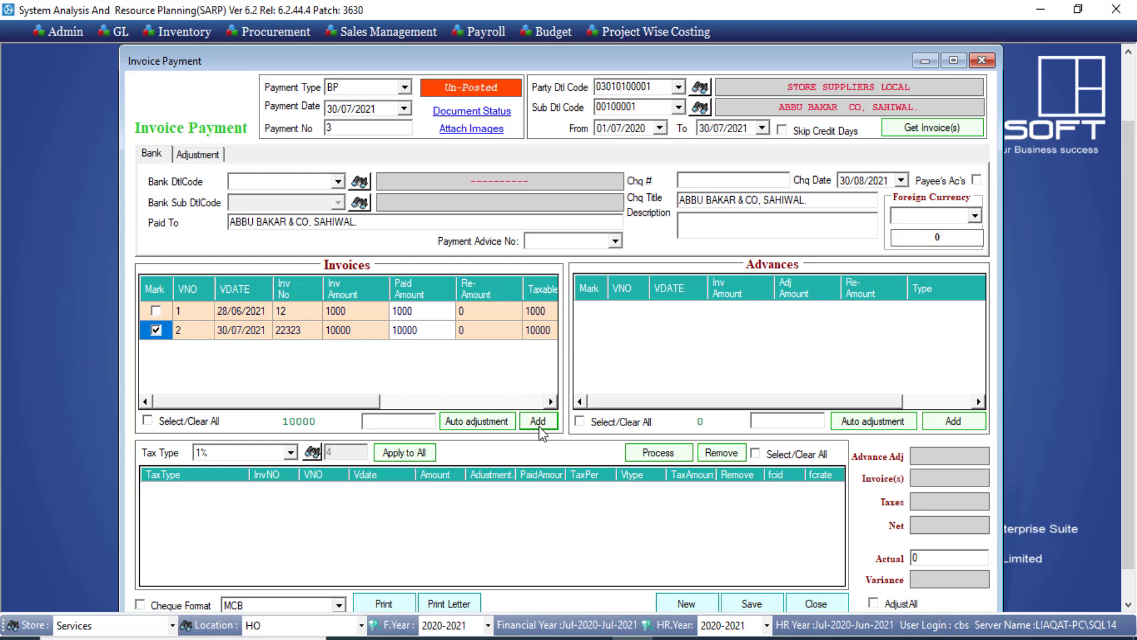
click(538, 422)
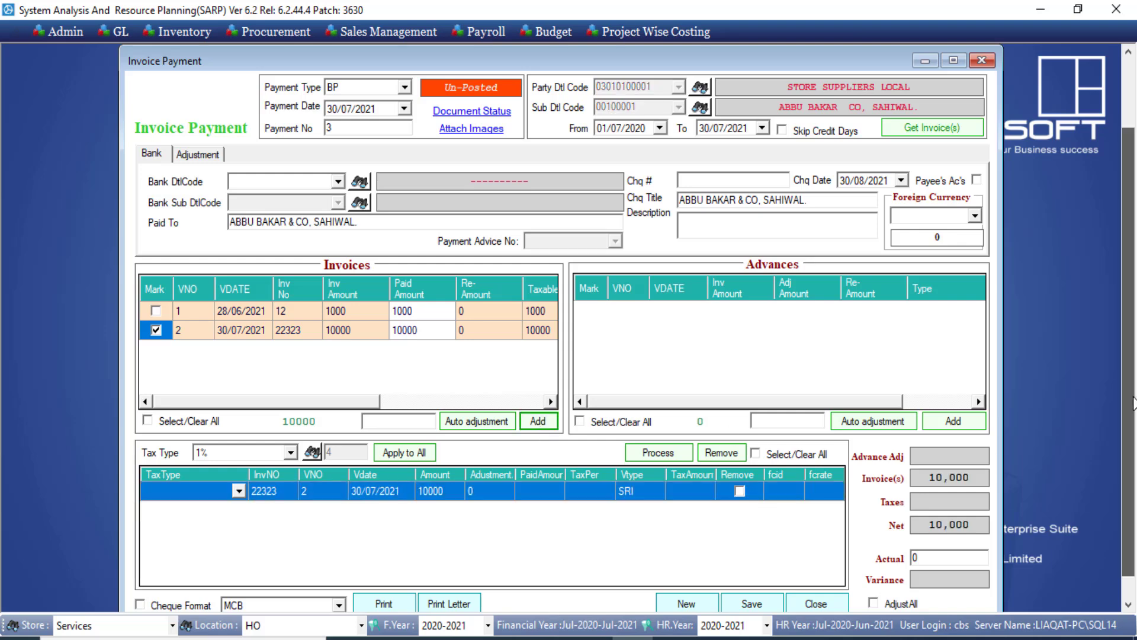
scroll(1132, 403, down, 1)
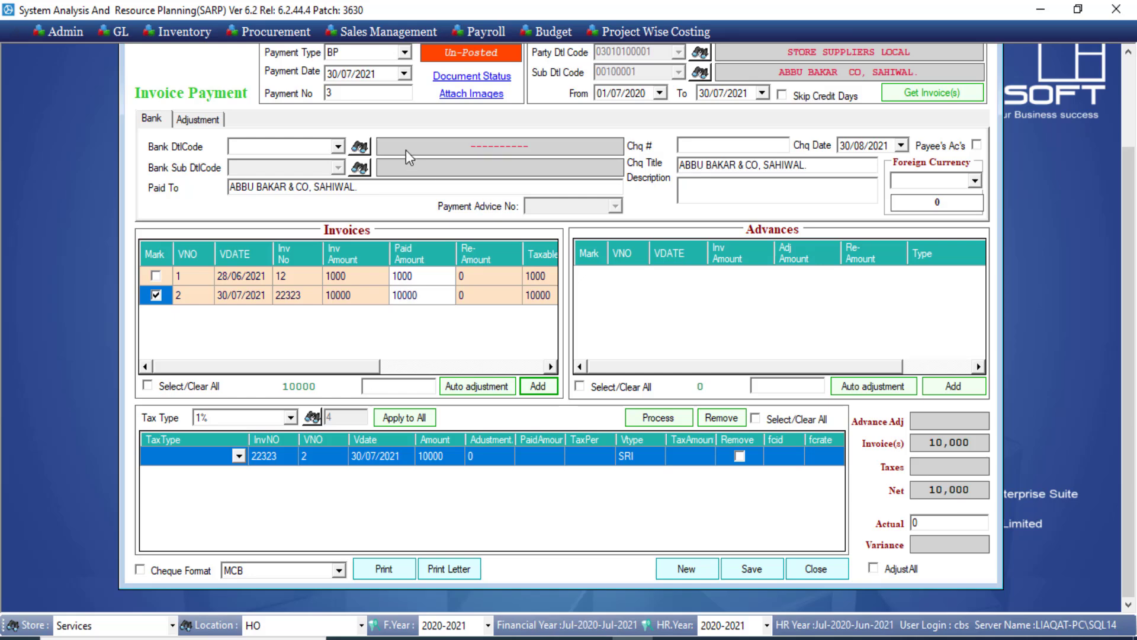
click(338, 146)
click(321, 178)
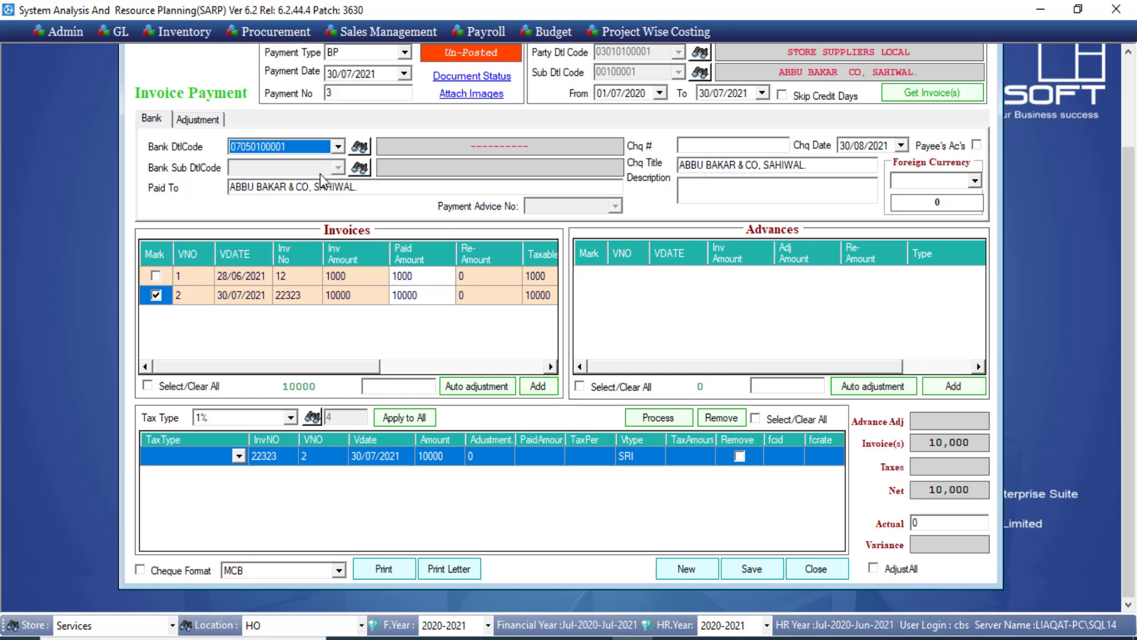
click(751, 148)
text(3232323)
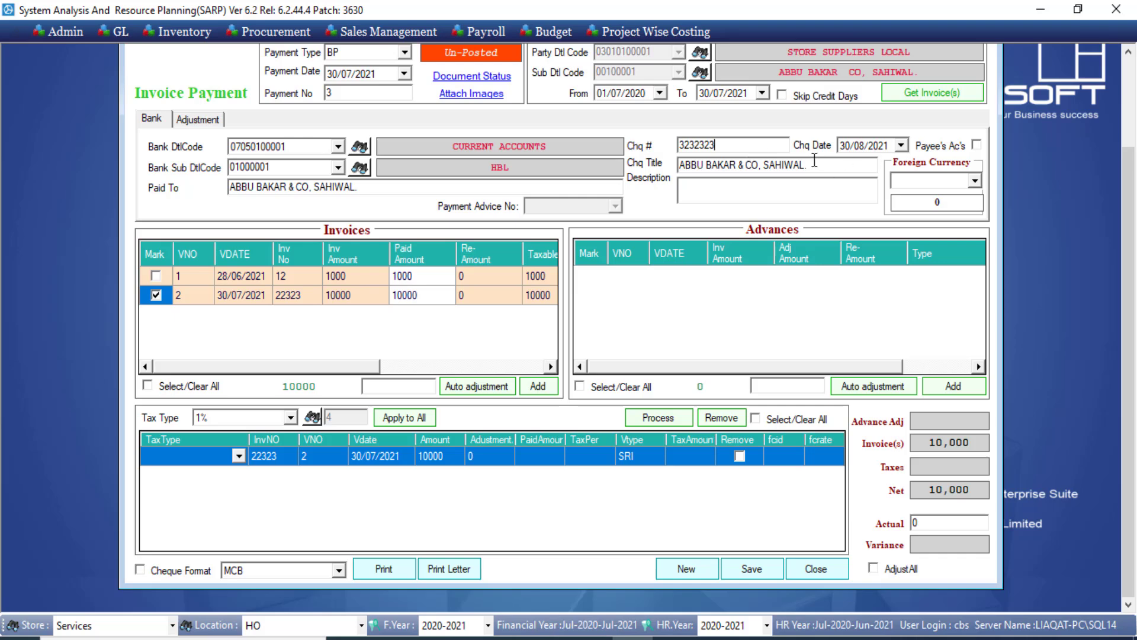
click(795, 199)
text(ererere)
Save and confirm the bank payment, then print it.
click(754, 568)
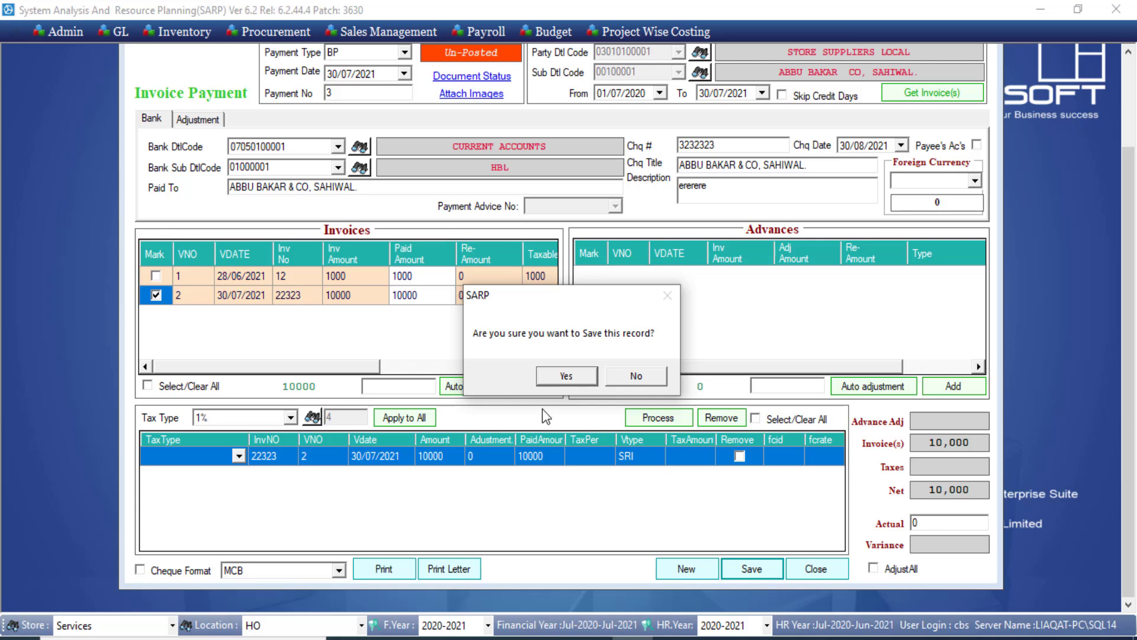
click(556, 382)
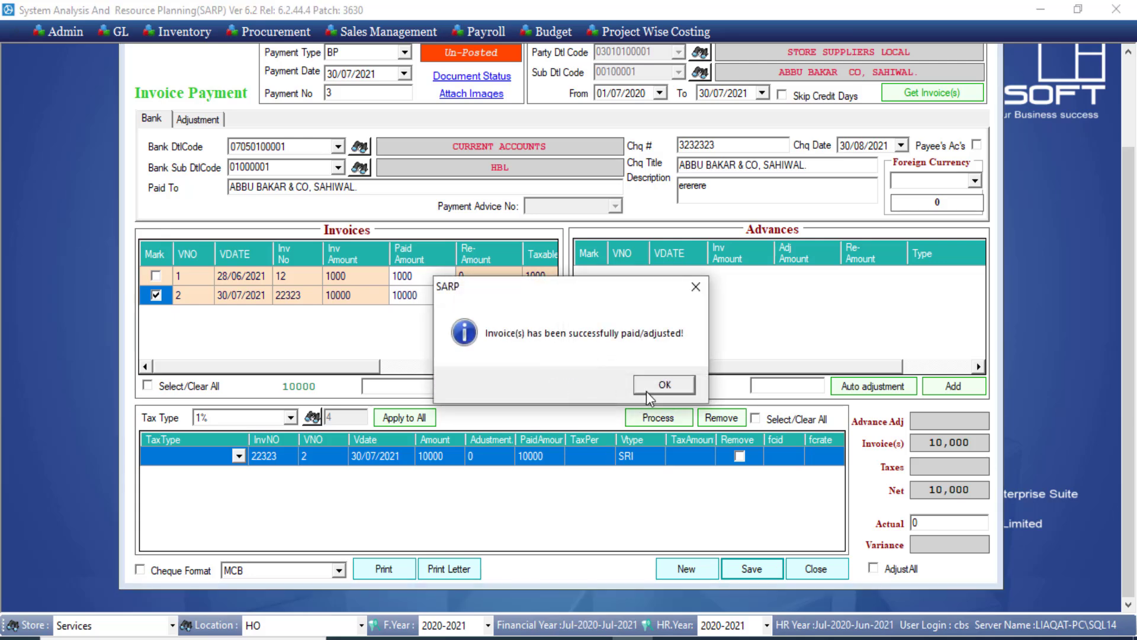
click(654, 383)
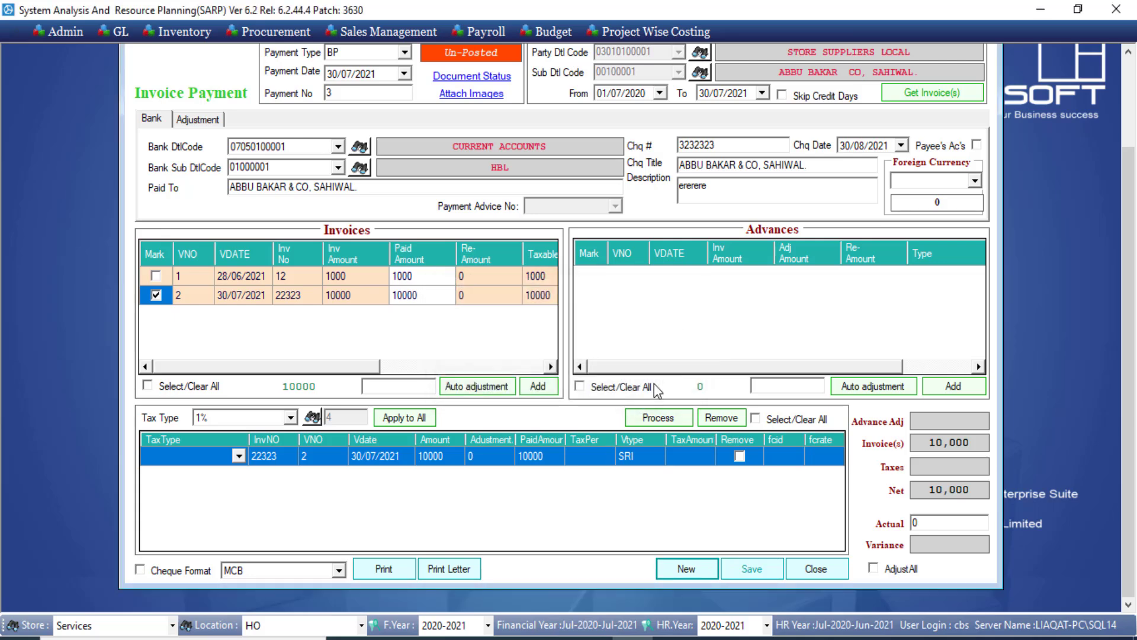
click(385, 570)
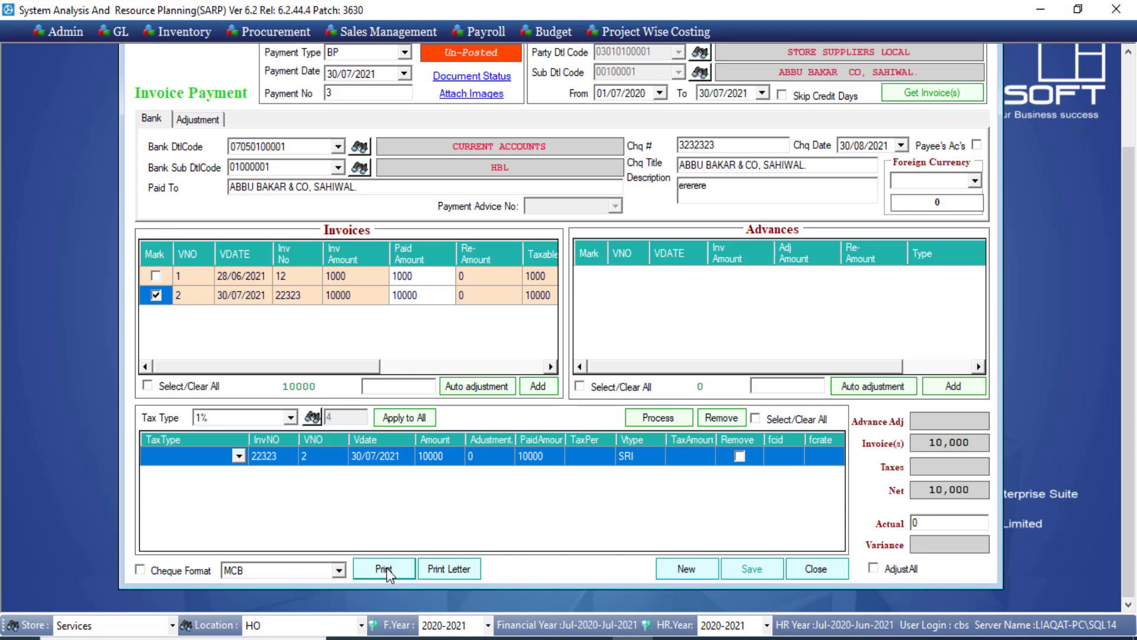